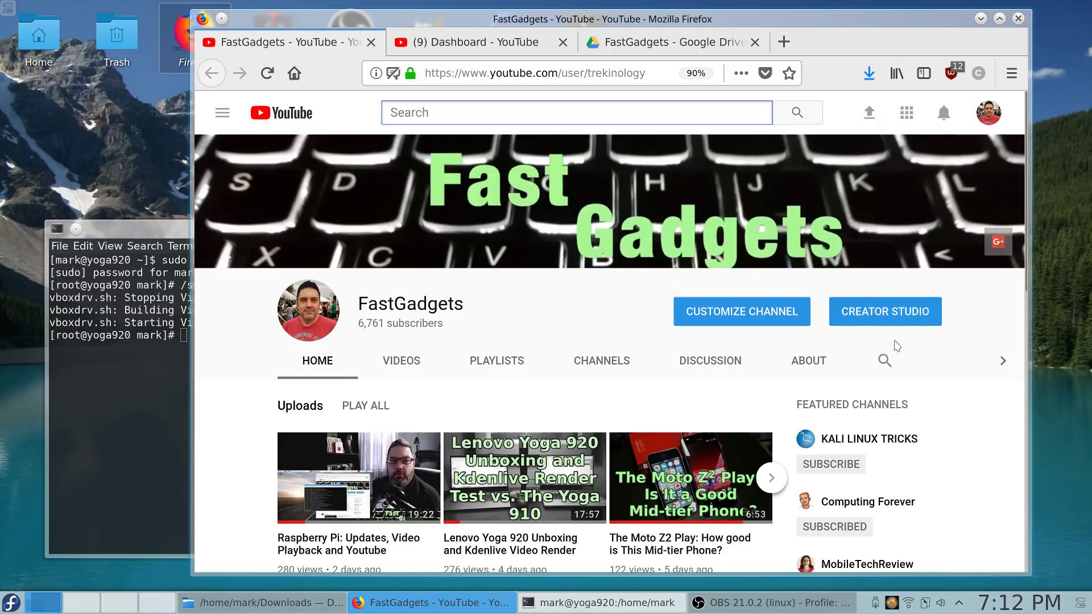
Step: Run getenforce in the root terminal and highlight its Enforcing result
left_click(165, 237)
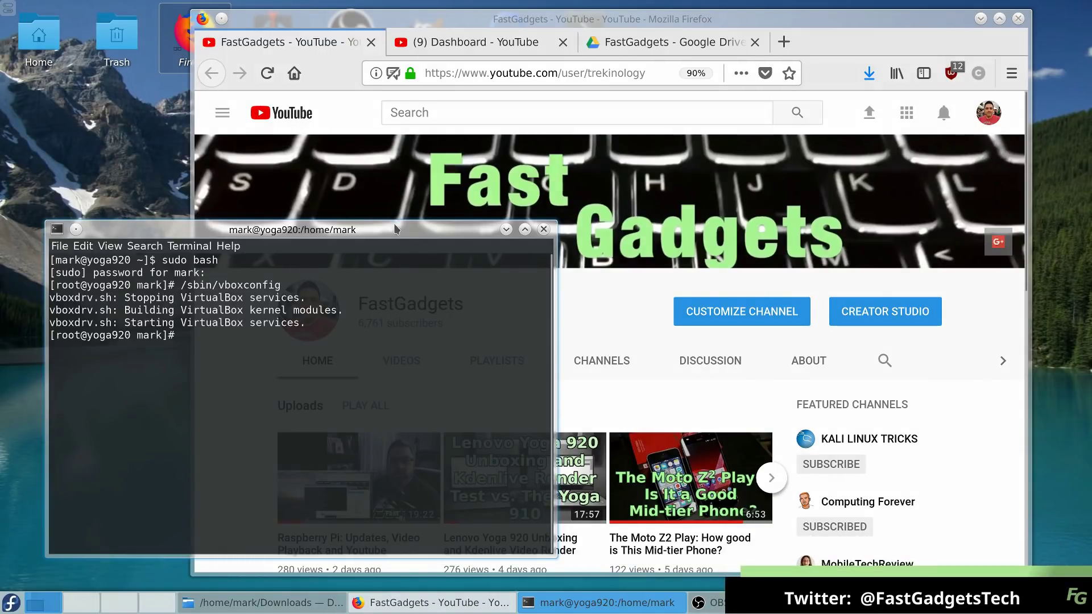
left_click_drag(390, 230, 384, 241)
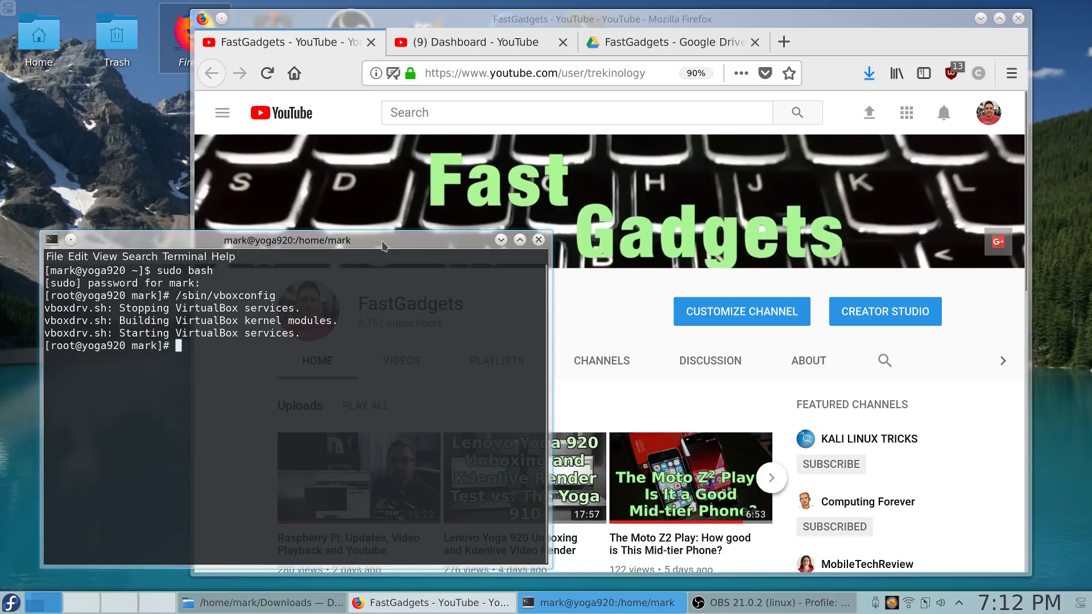
type("getenforce")
key("Return")
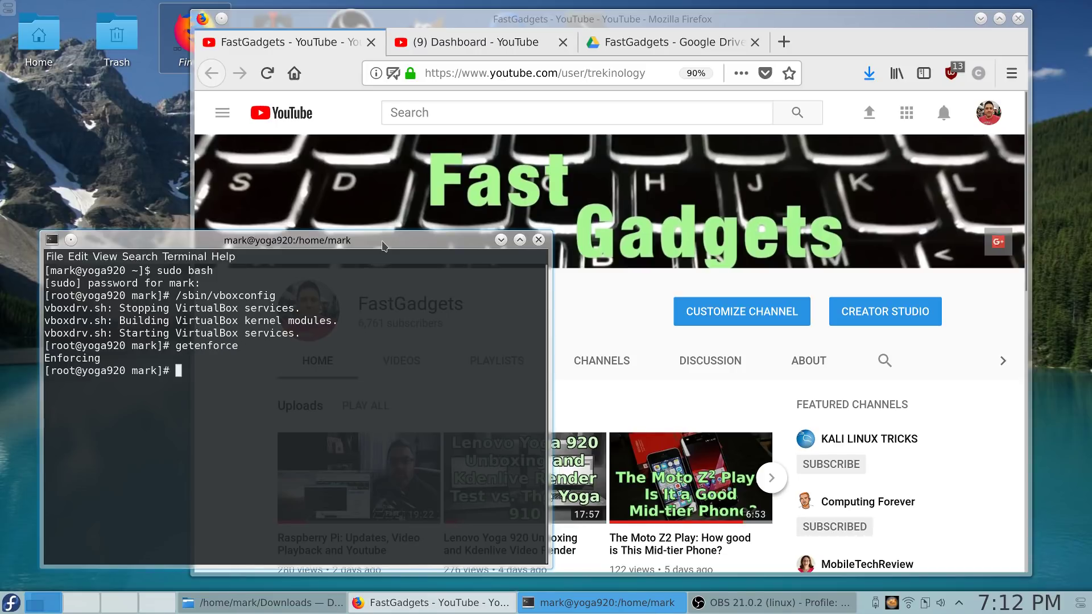
triple_click(73, 357)
double_click(73, 357)
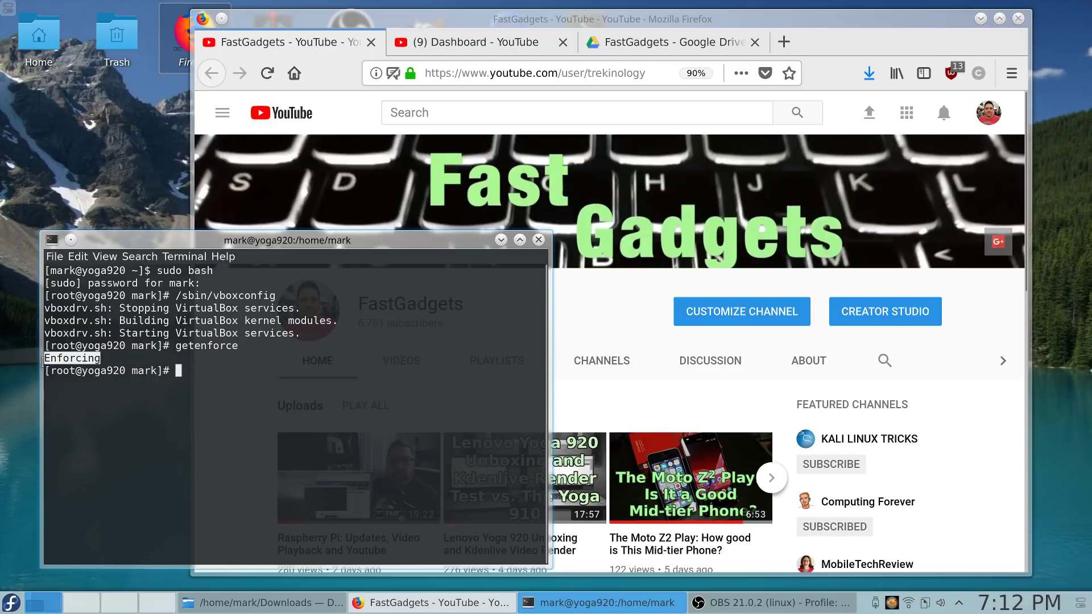
left_click(112, 352)
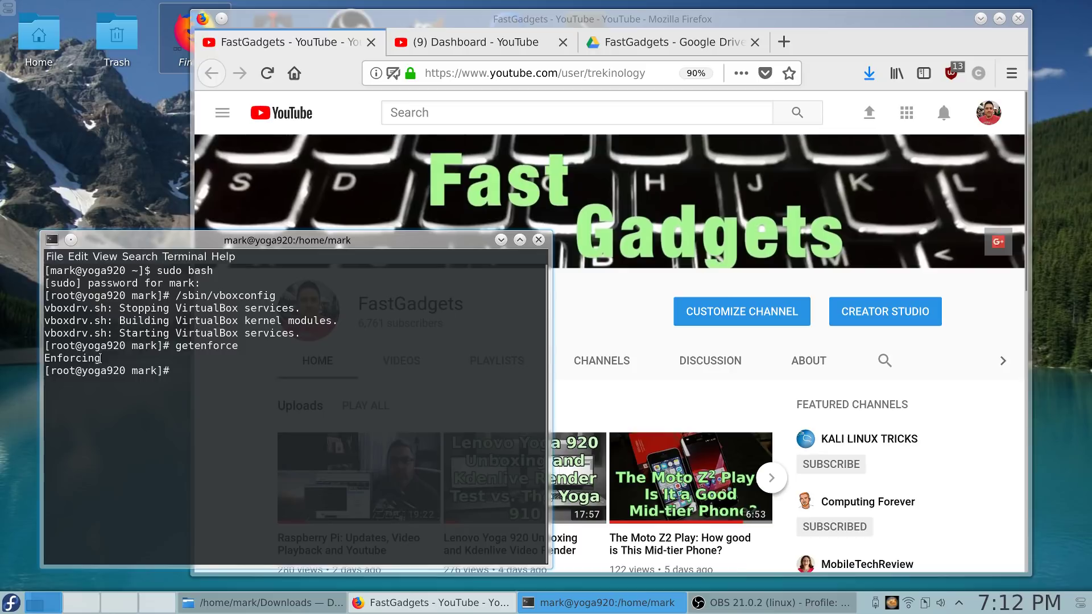
left_click_drag(101, 358, 47, 358)
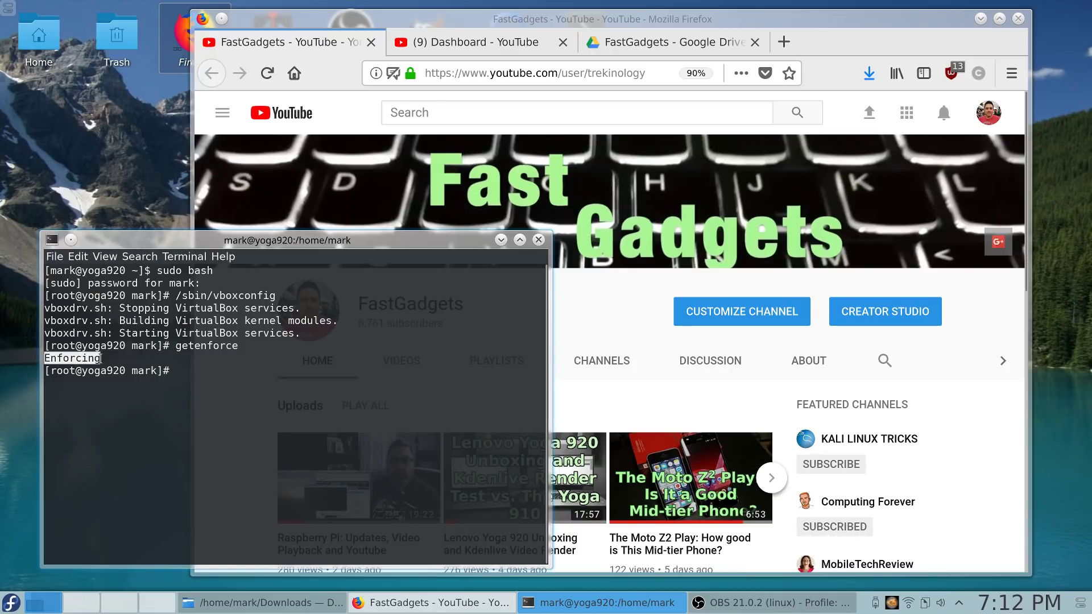
left_click(232, 396)
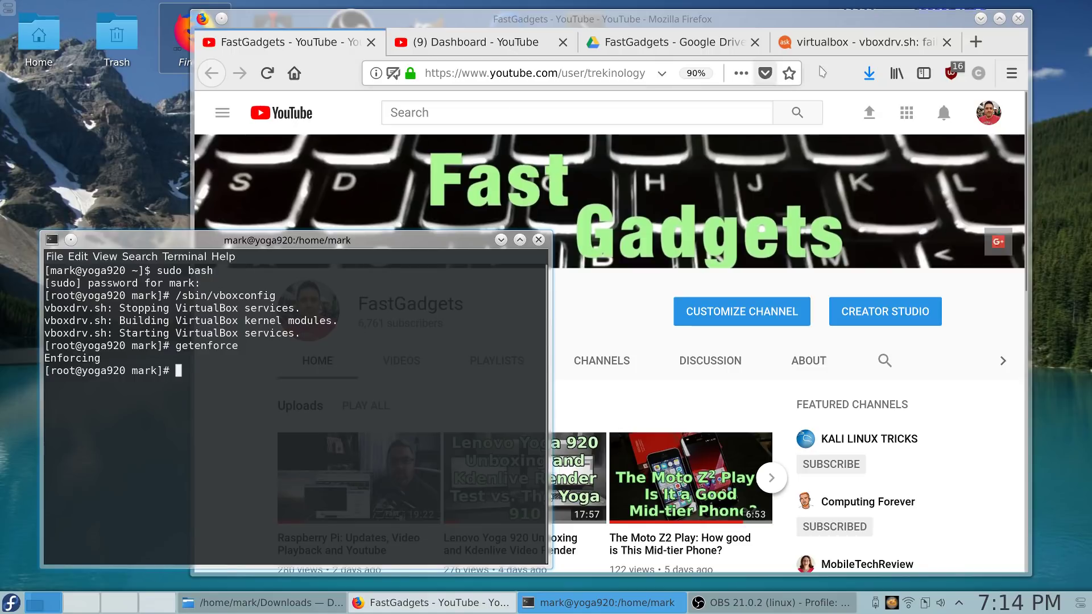
Step: Switch to the vboxdrv.sh question and highlight the post's kernel version 4.4.0-47-generic
left_click(876, 45)
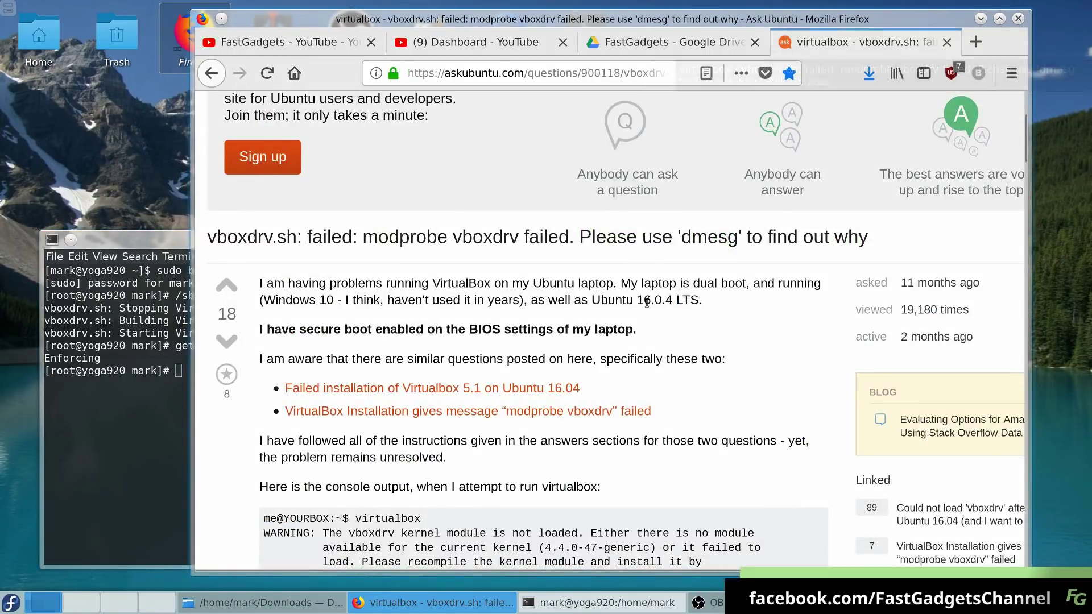
scroll(703, 353, "down", 1)
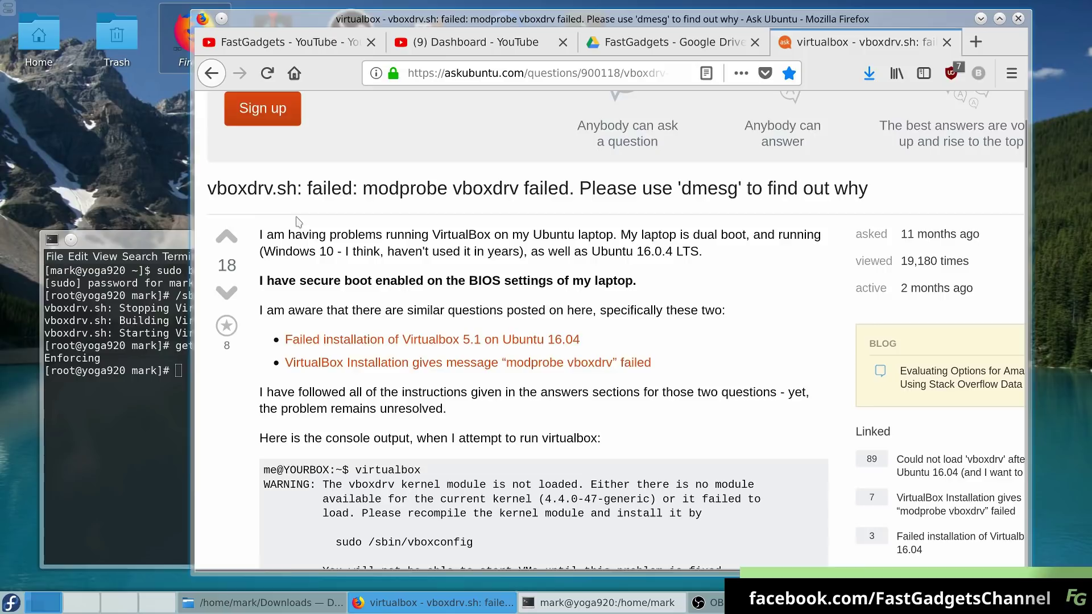
left_click_drag(204, 190, 578, 193)
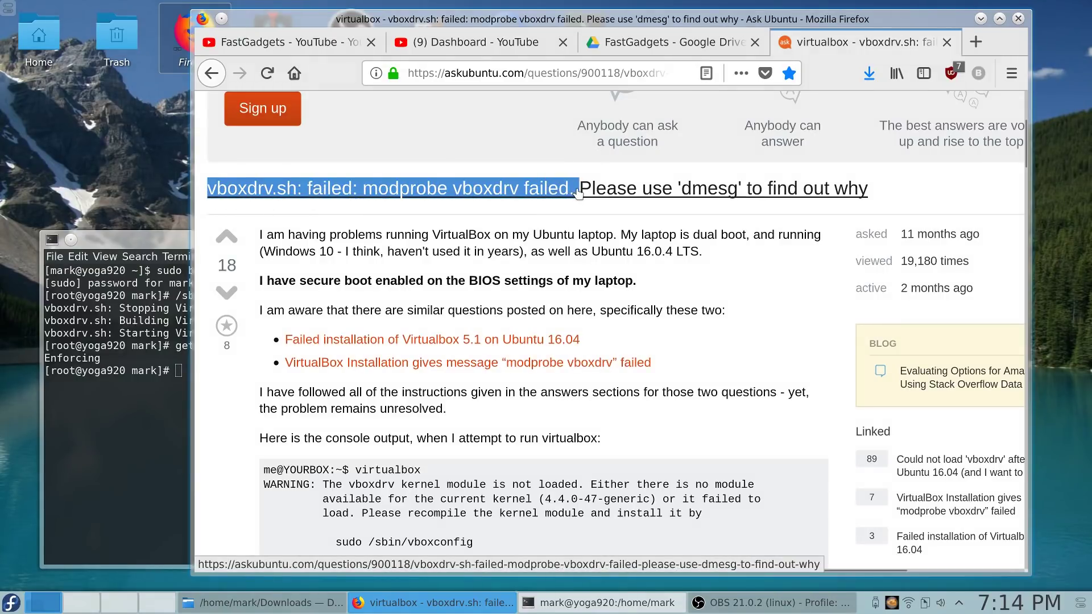
left_click(803, 293)
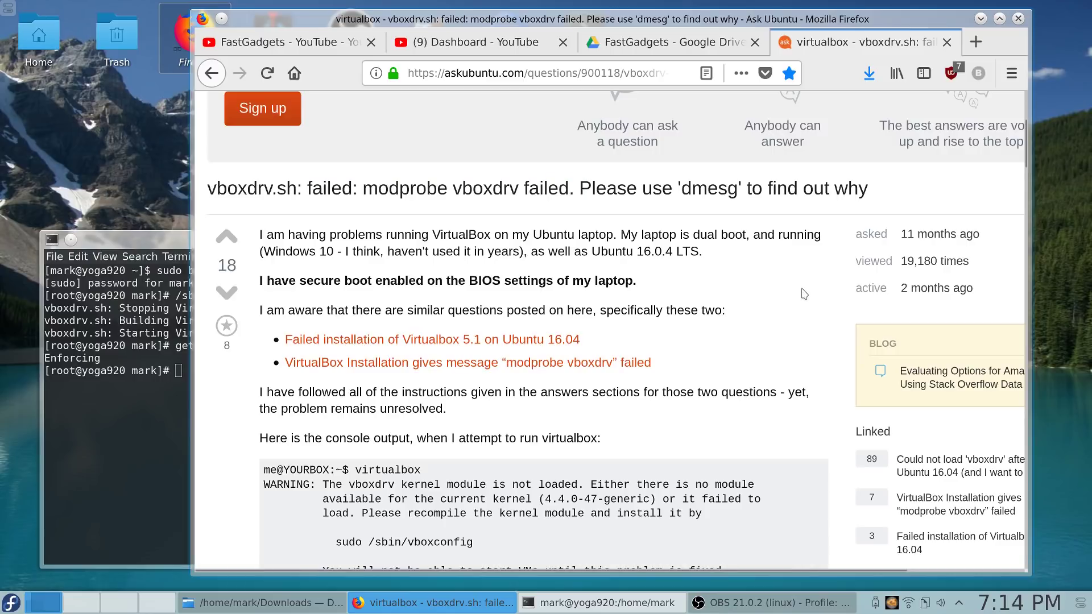
scroll(772, 287, "down", 5)
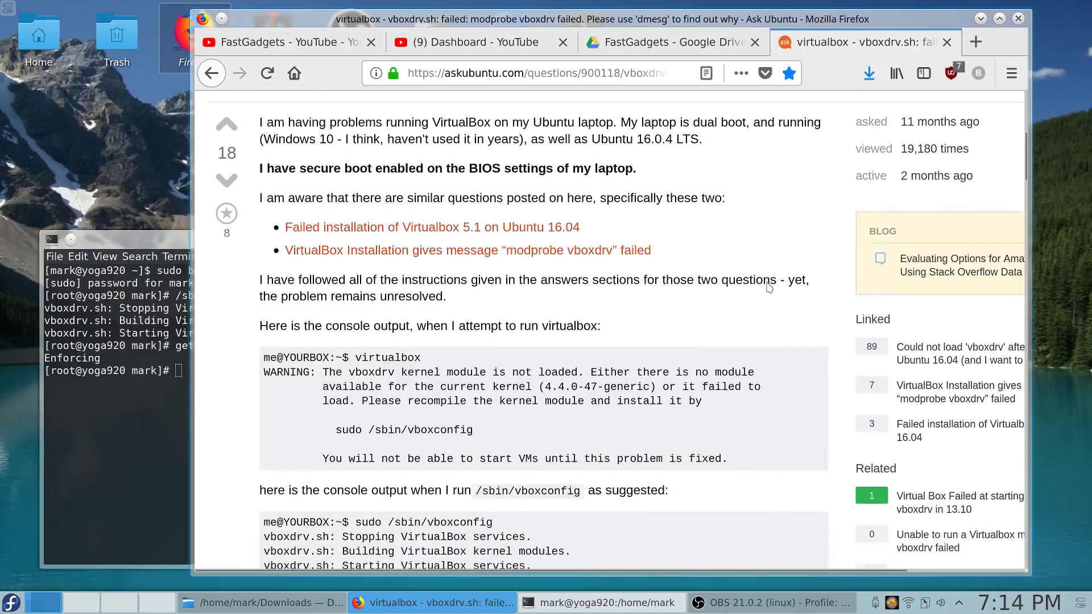
scroll(769, 287, "down", 2)
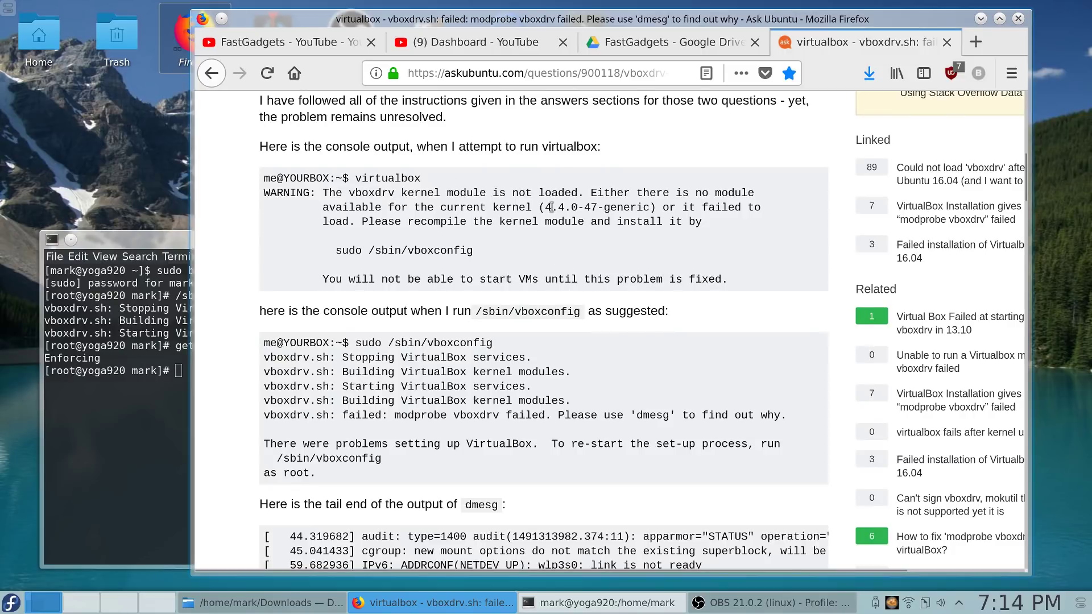
left_click_drag(544, 207, 650, 209)
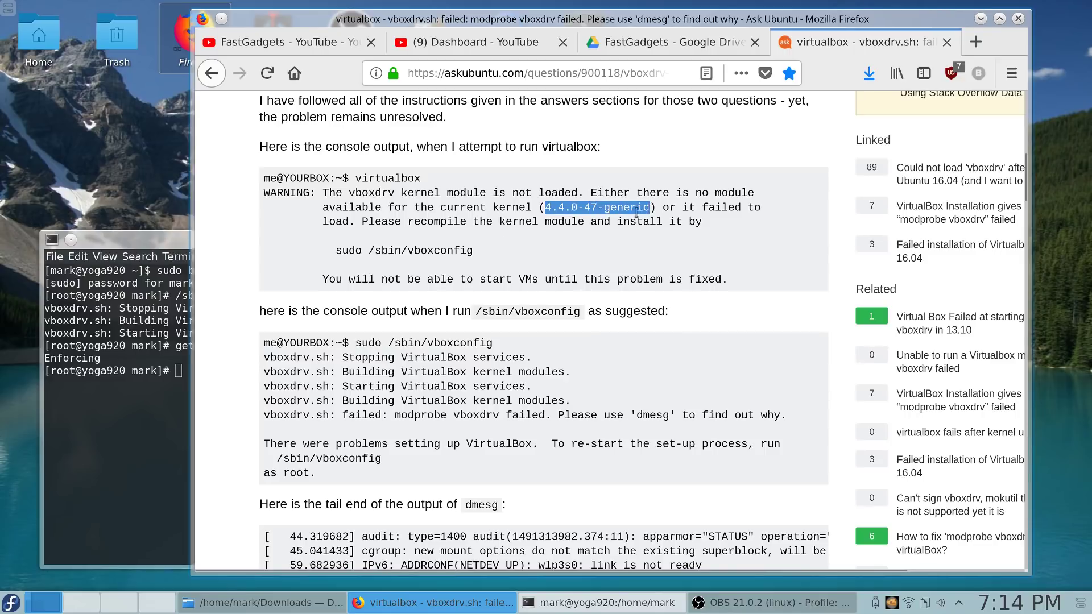
Step: Run uname -r in the terminal and highlight kernel 4.15.6-300.fc27.x86_64
left_click(170, 400)
type("u")
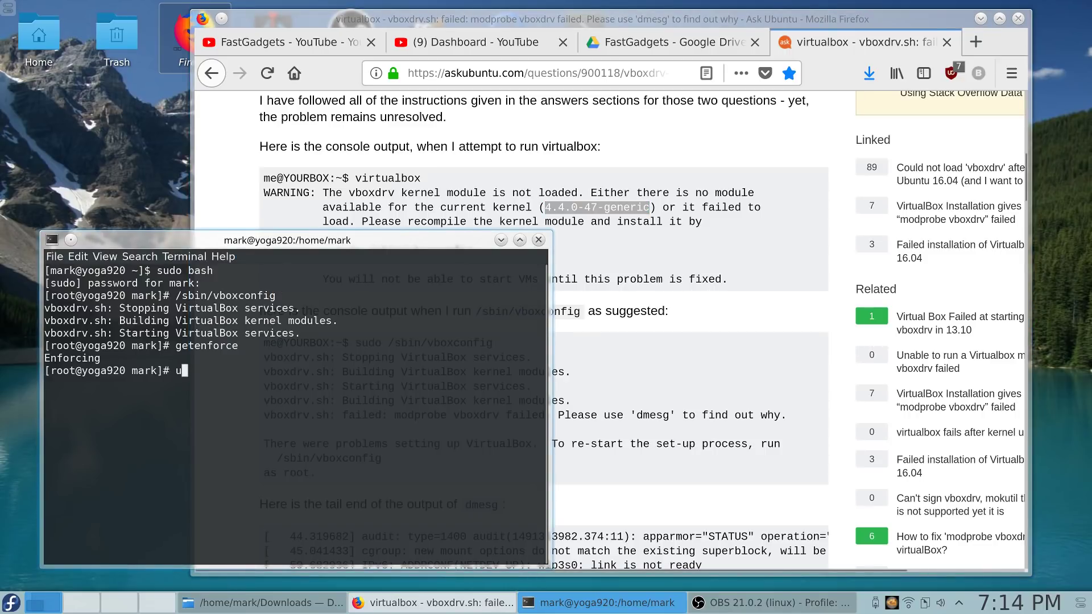
type("name -r")
key("Return")
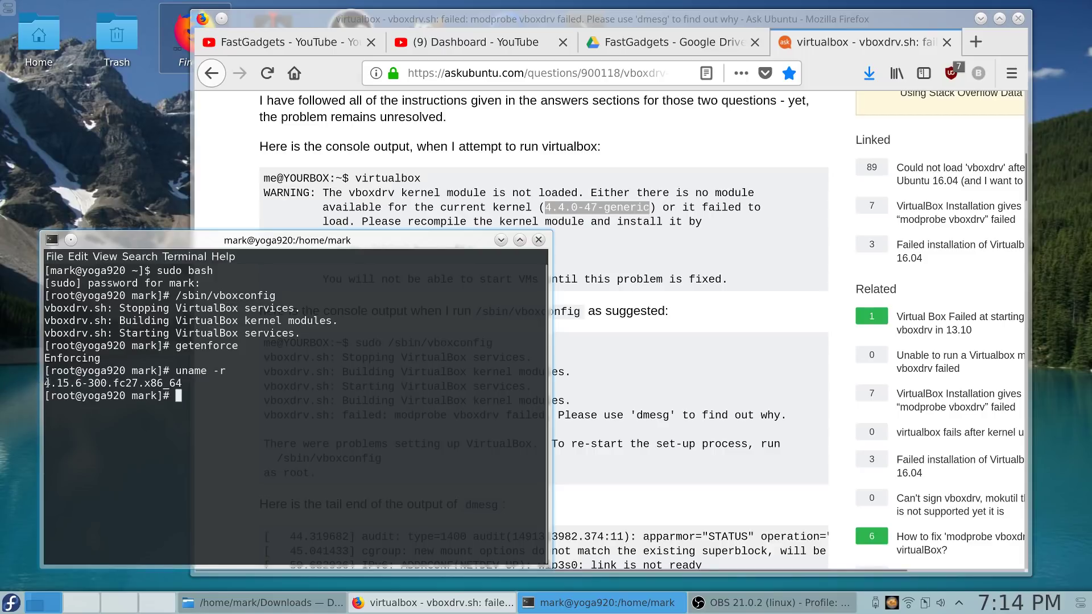
left_click_drag(47, 383, 181, 384)
left_click(182, 383)
left_click(628, 253)
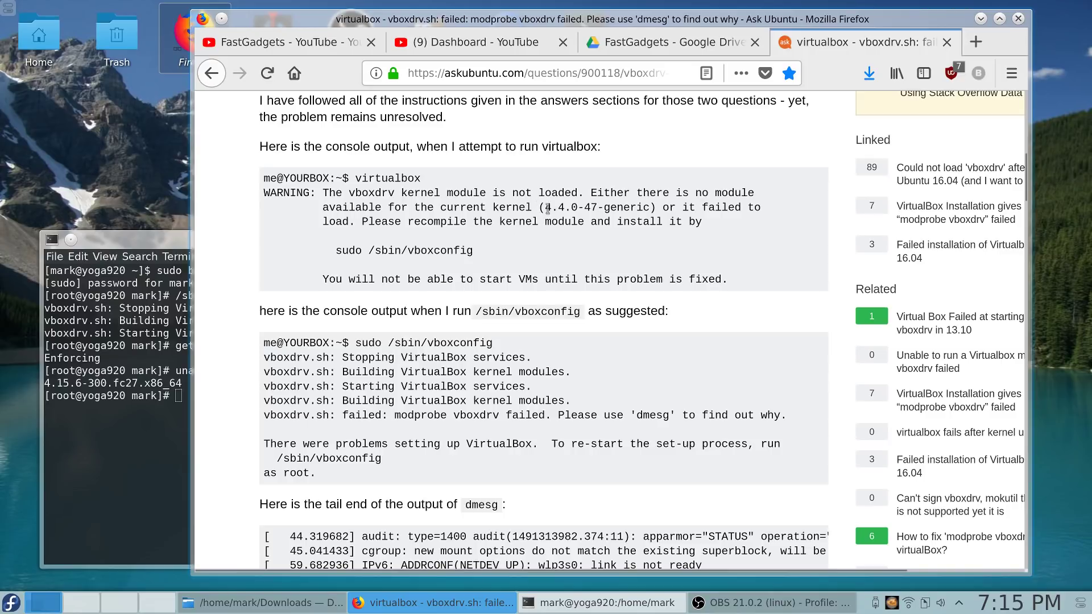
Step: Review the kernel module warning and vboxdrv.sh output, highlighting the failed modprobe vboxdrv line
left_click_drag(545, 207, 643, 211)
left_click_drag(499, 222, 637, 259)
left_click(584, 264)
scroll(558, 259, "down", 2)
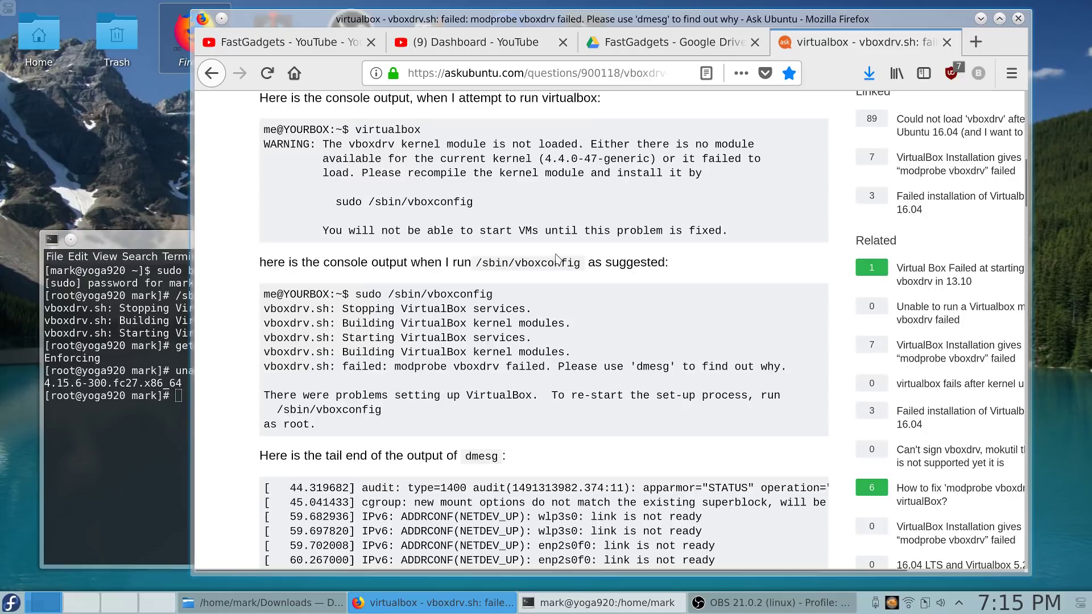
scroll(557, 259, "down", 3)
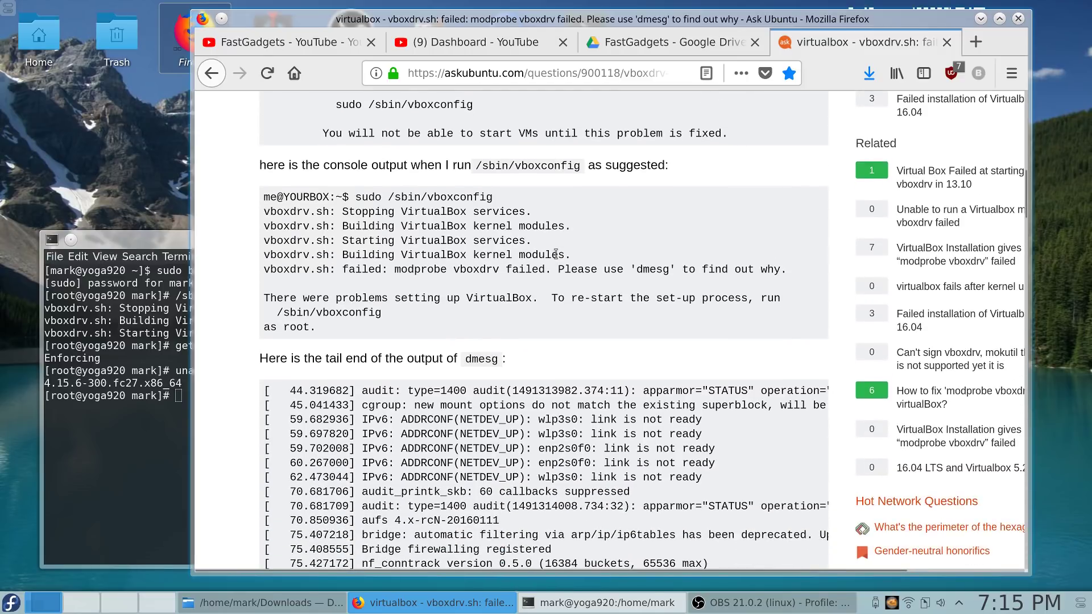
scroll(556, 254, "down", 2)
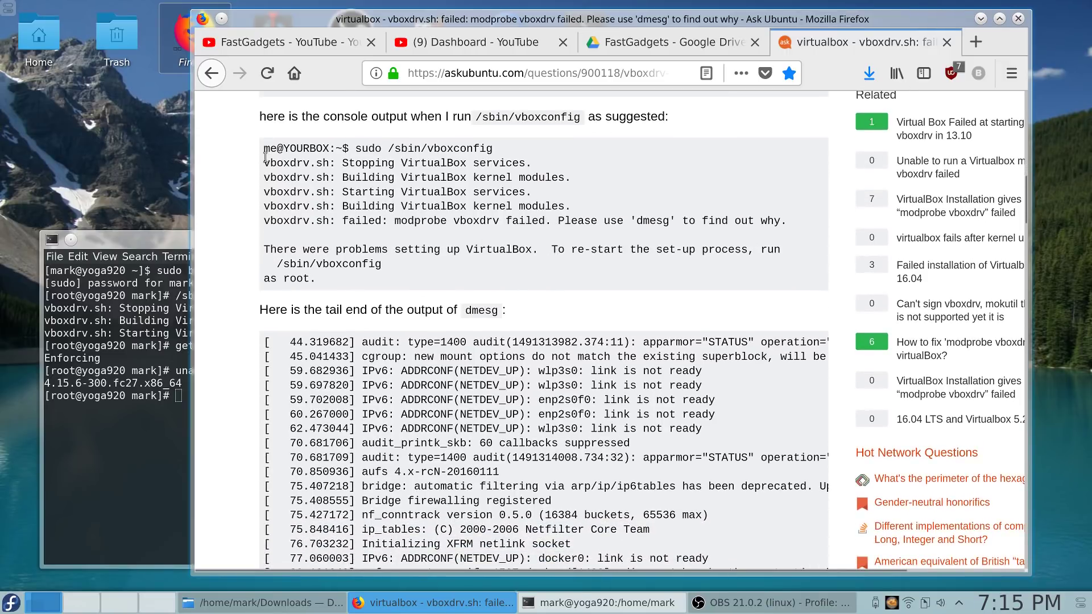
left_click_drag(264, 161, 576, 206)
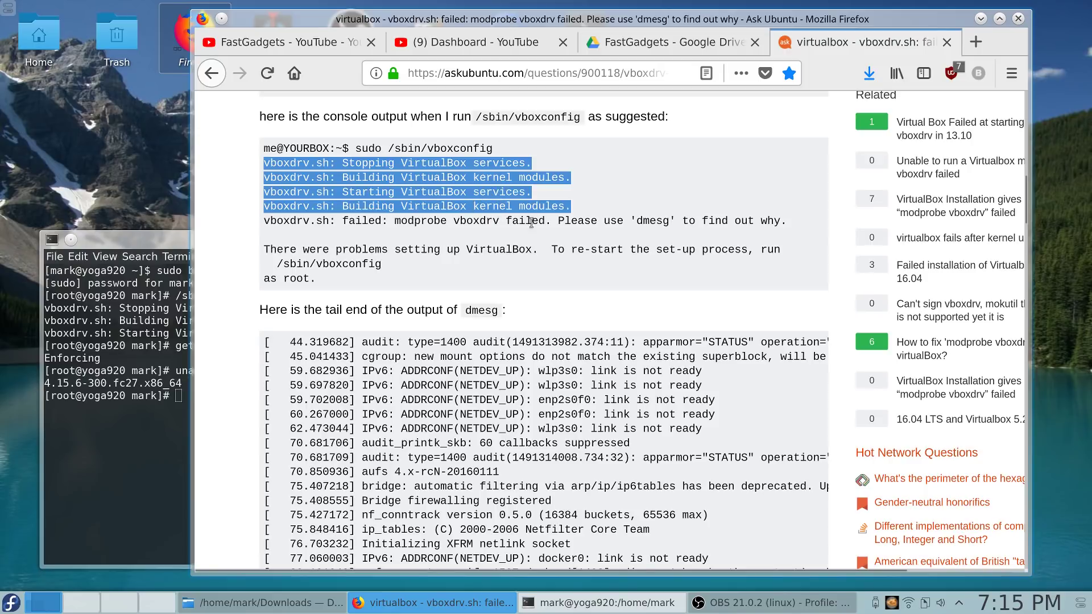
left_click(449, 224)
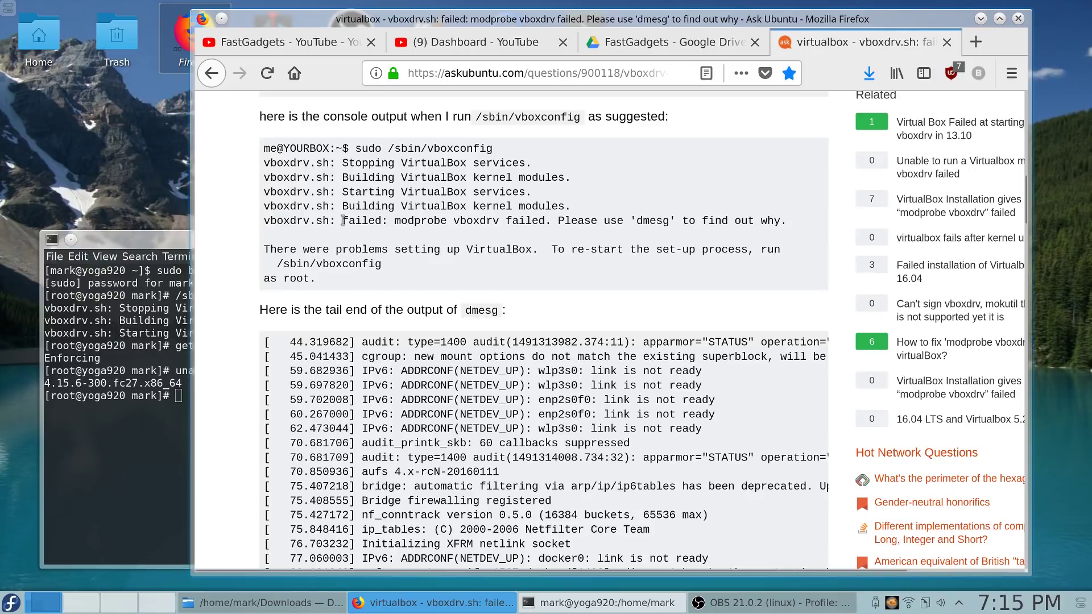
left_click_drag(343, 220, 772, 215)
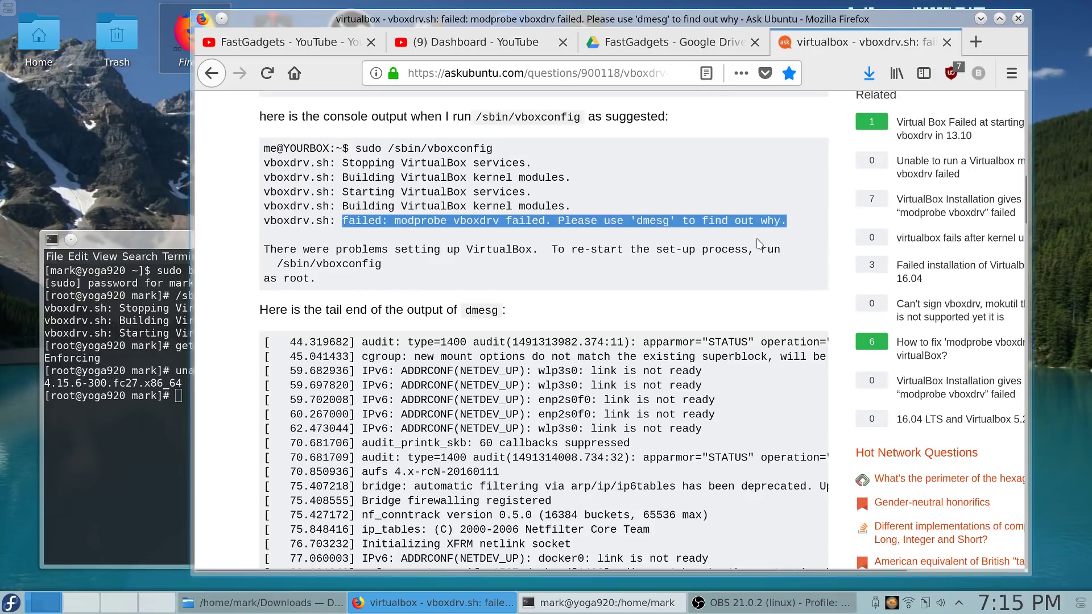
left_click(705, 273)
Step: Go through the dmesg log and the asker's remark down to the secure-boot comment
scroll(705, 269, "down", 5)
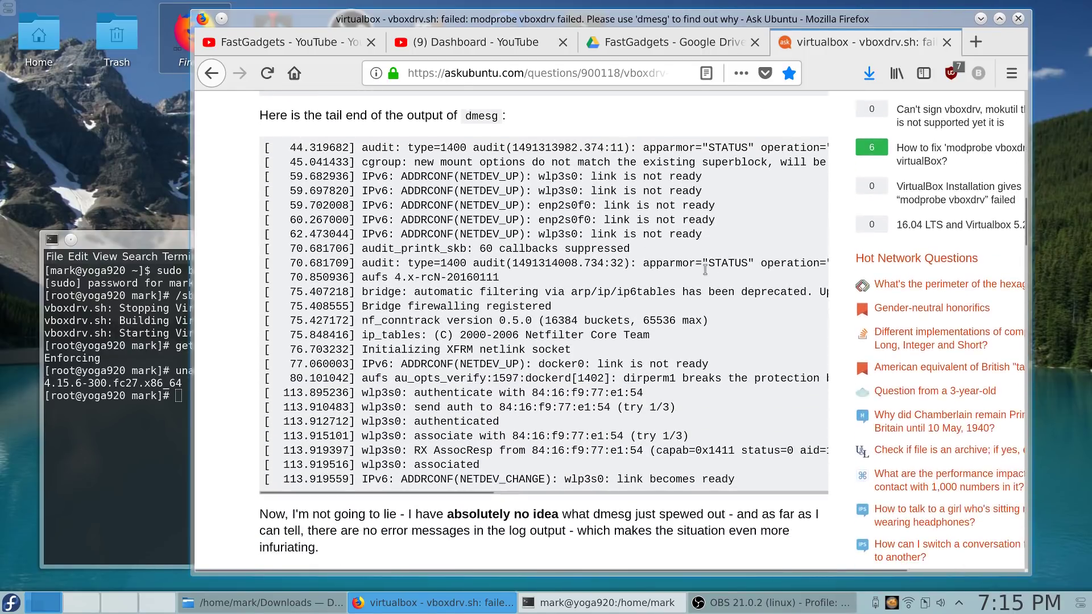
left_click_drag(365, 147, 782, 492)
left_click(782, 492)
scroll(671, 387, "down", 2)
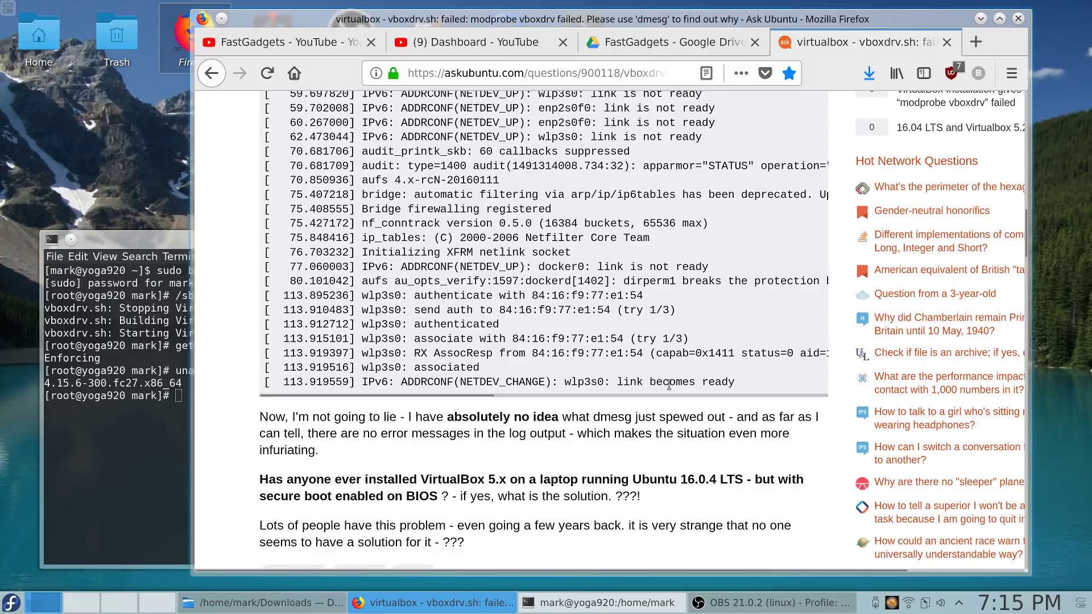
scroll(580, 406, "down", 2)
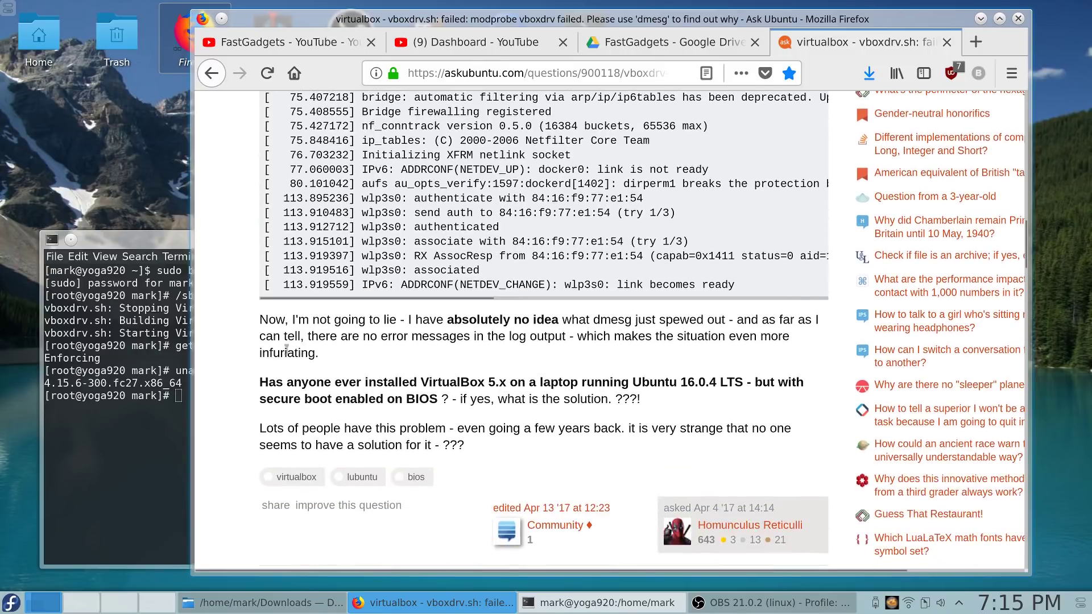
left_click_drag(261, 320, 737, 316)
left_click(695, 321)
Step: Reread the answer heading, highlighting its VirtualBox and Secure Boot wording
scroll(644, 337, "down", 5)
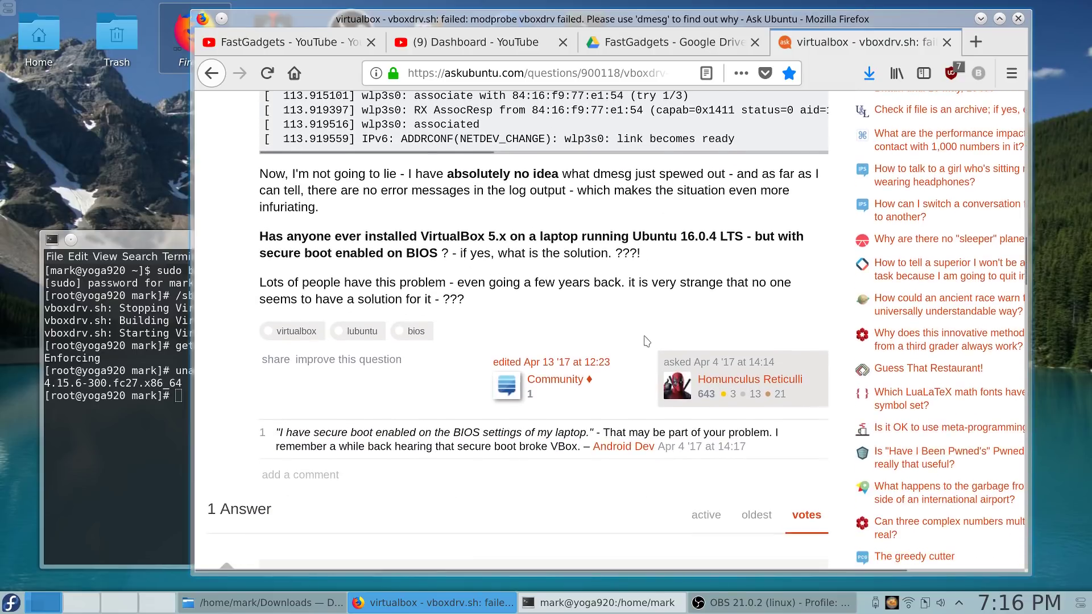
scroll(646, 340, "down", 4)
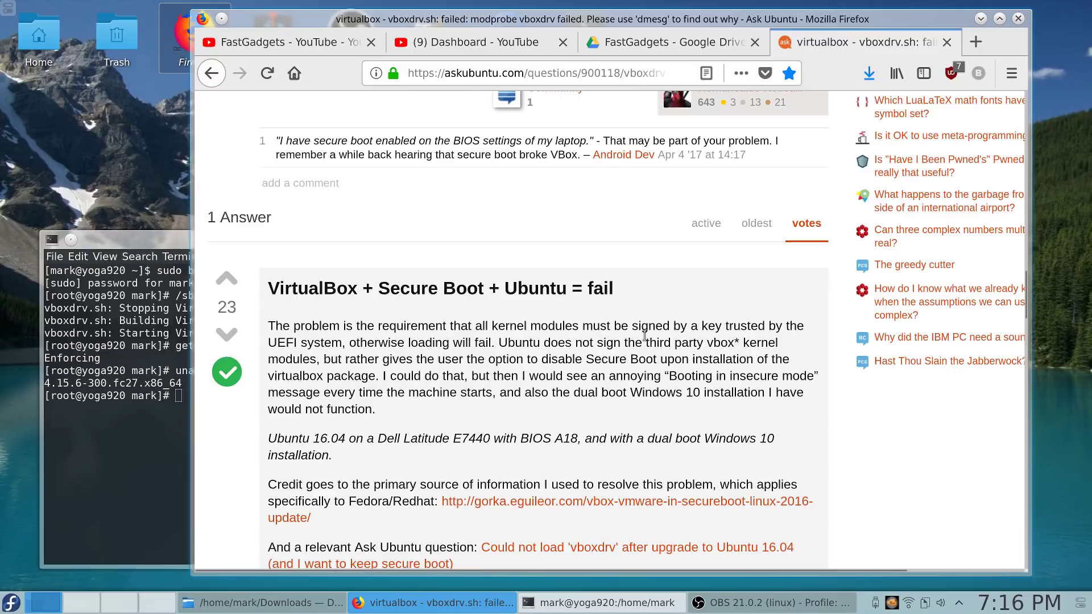
left_click_drag(621, 290, 262, 293)
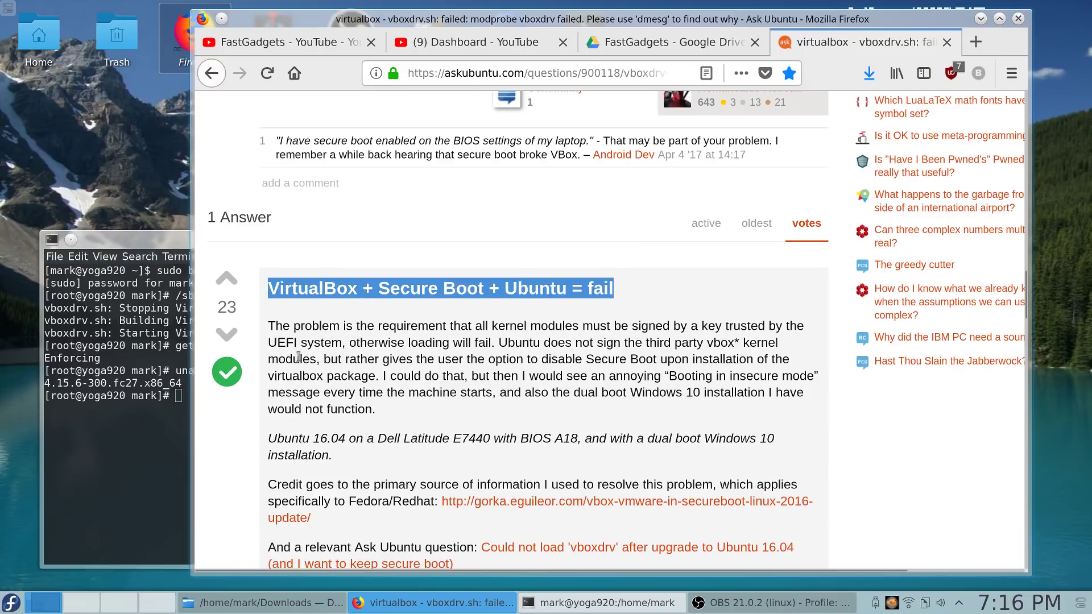
left_click(621, 299)
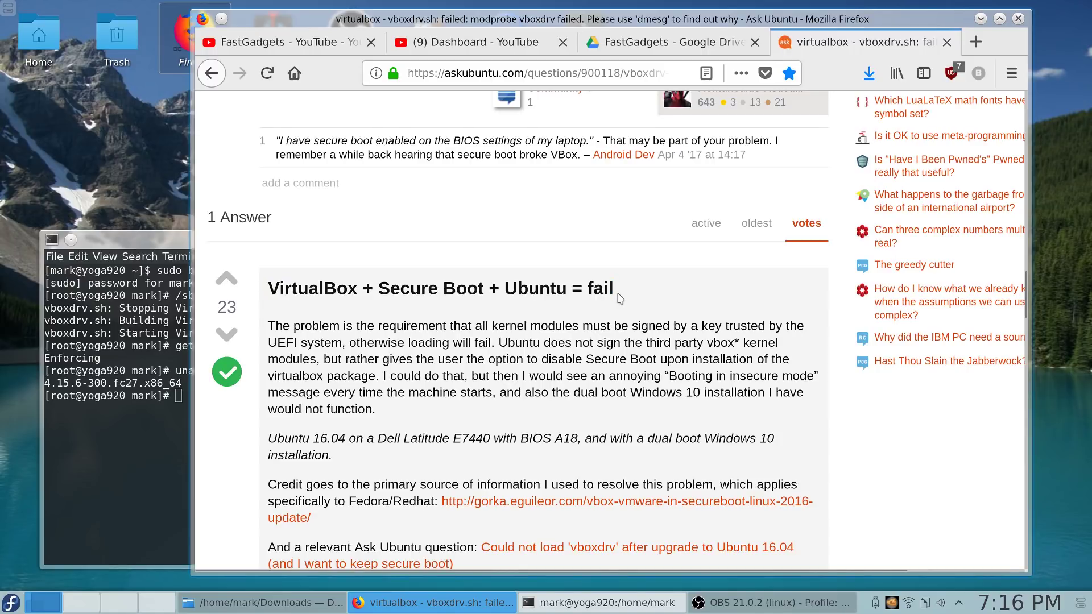
left_click_drag(621, 299, 249, 309)
left_click(297, 324)
left_click_drag(268, 286, 358, 292)
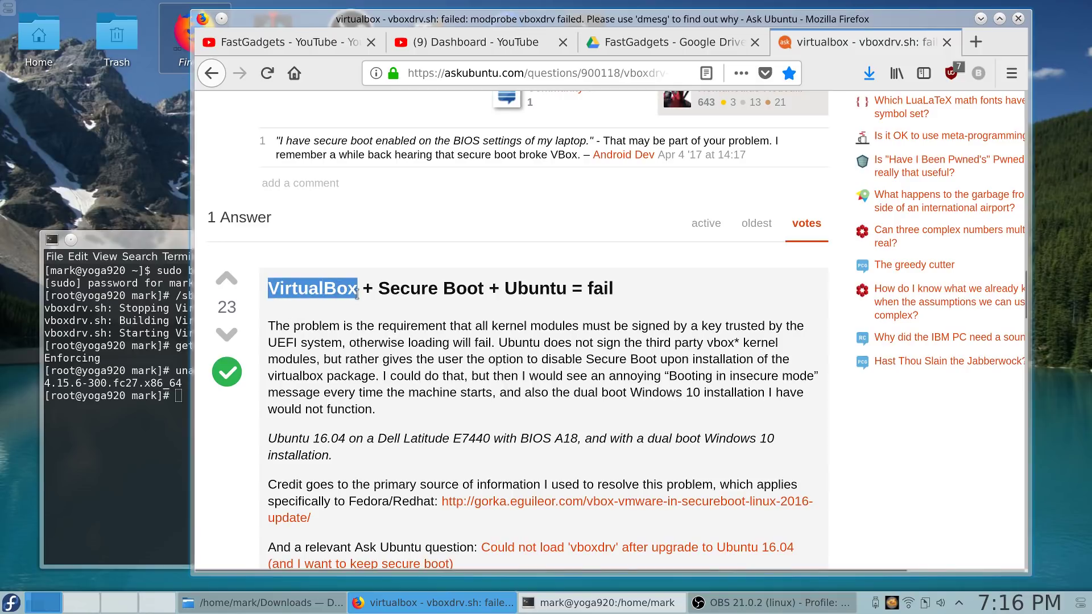
left_click(365, 307)
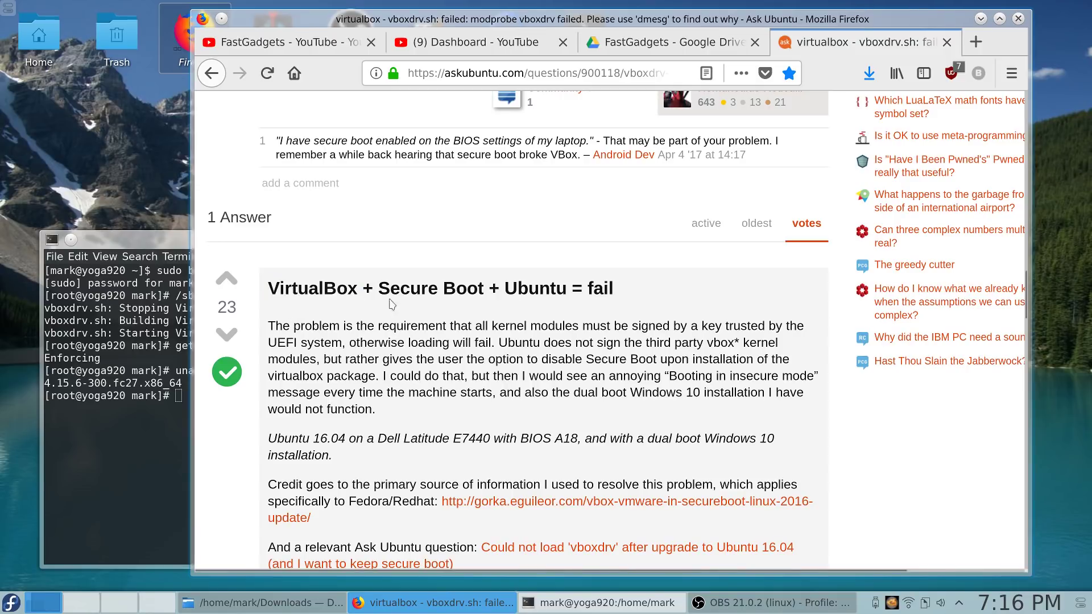
left_click_drag(386, 288, 489, 279)
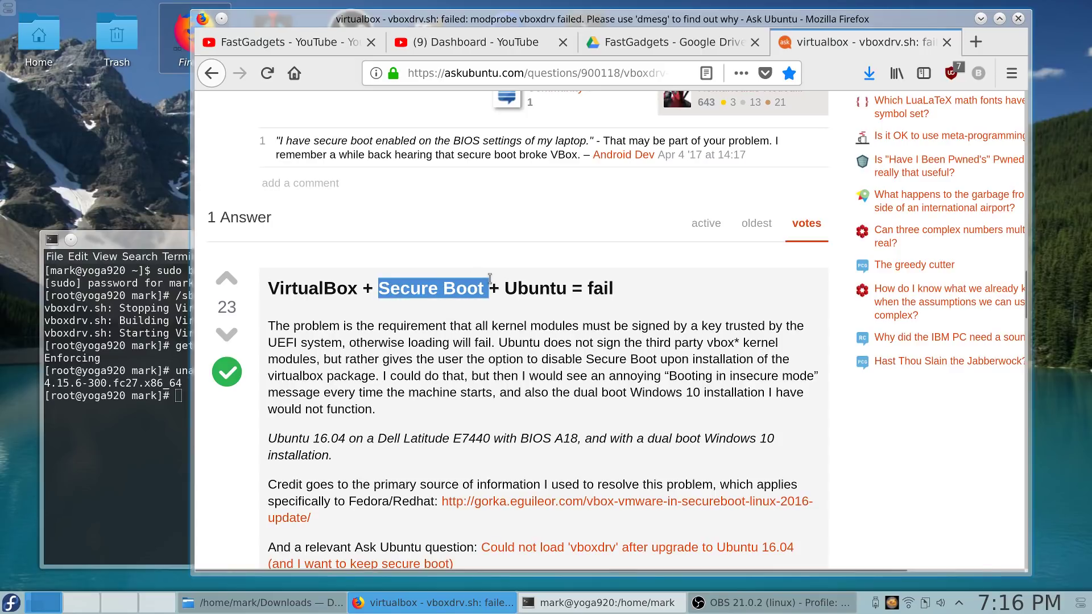
left_click(379, 295)
left_click_drag(379, 288, 485, 290)
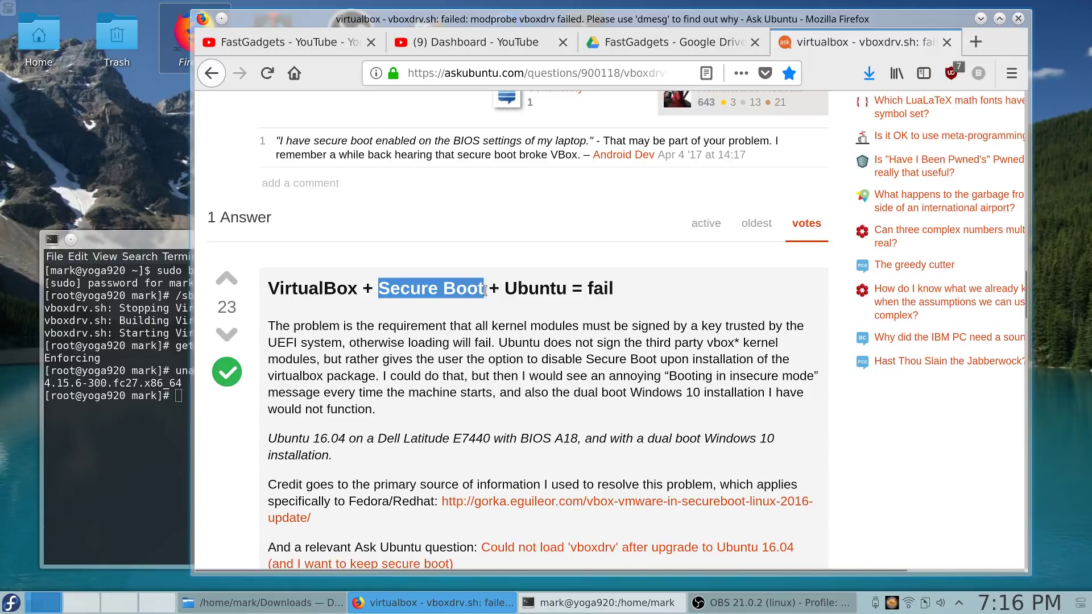
left_click(471, 365)
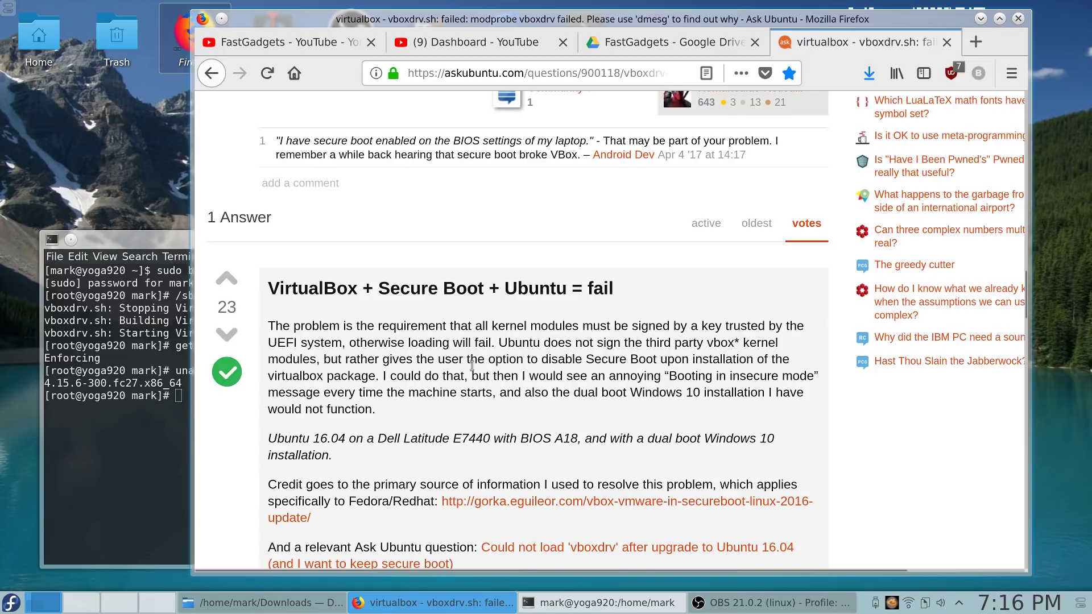
Step: List all image files on the computer in the Dolphin file manager
scroll(472, 366, "down", 1)
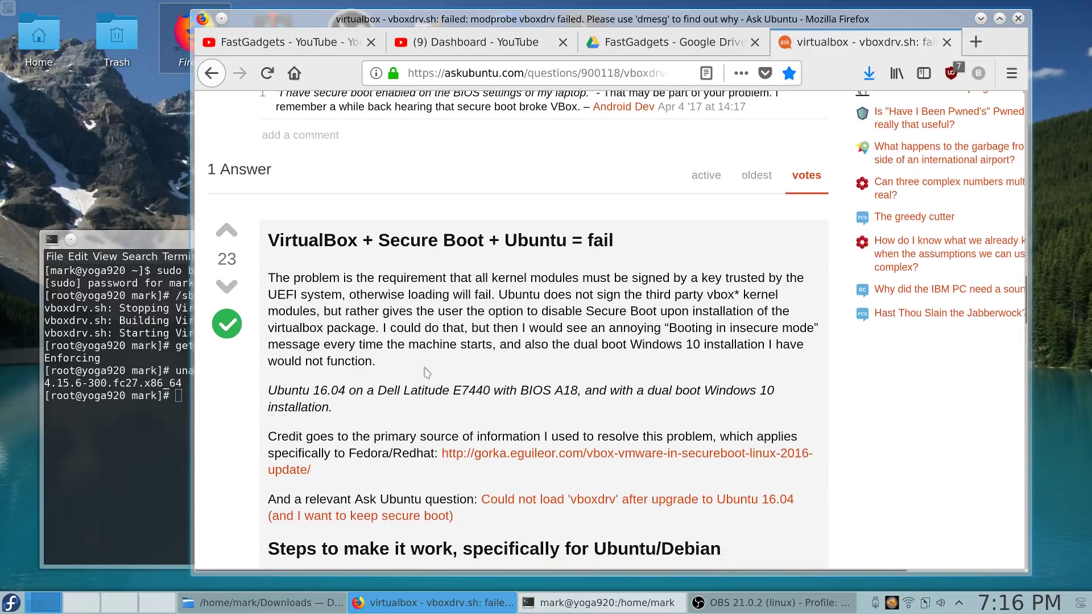
left_click(235, 605)
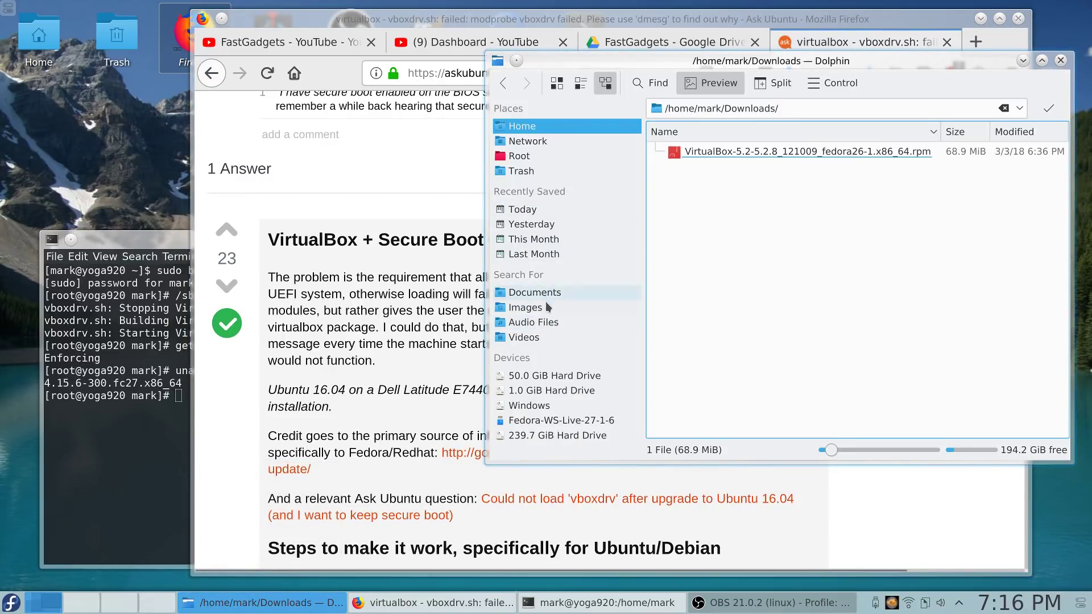
left_click(532, 308)
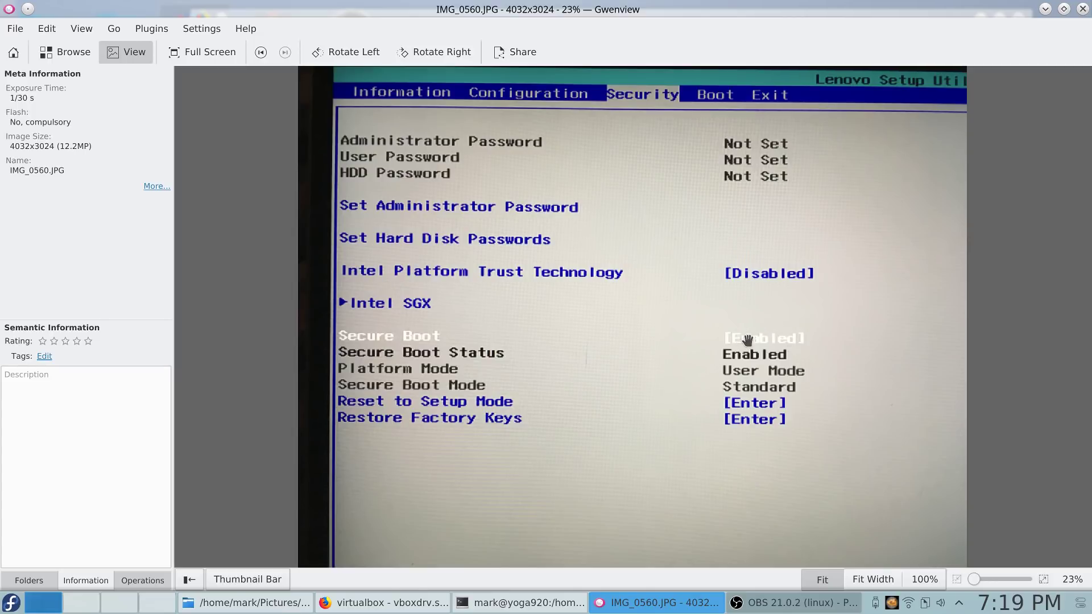
Step: Minimize the BIOS photo viewer and scroll Firefox back to the question's vboxdrv console output
left_click(1045, 8)
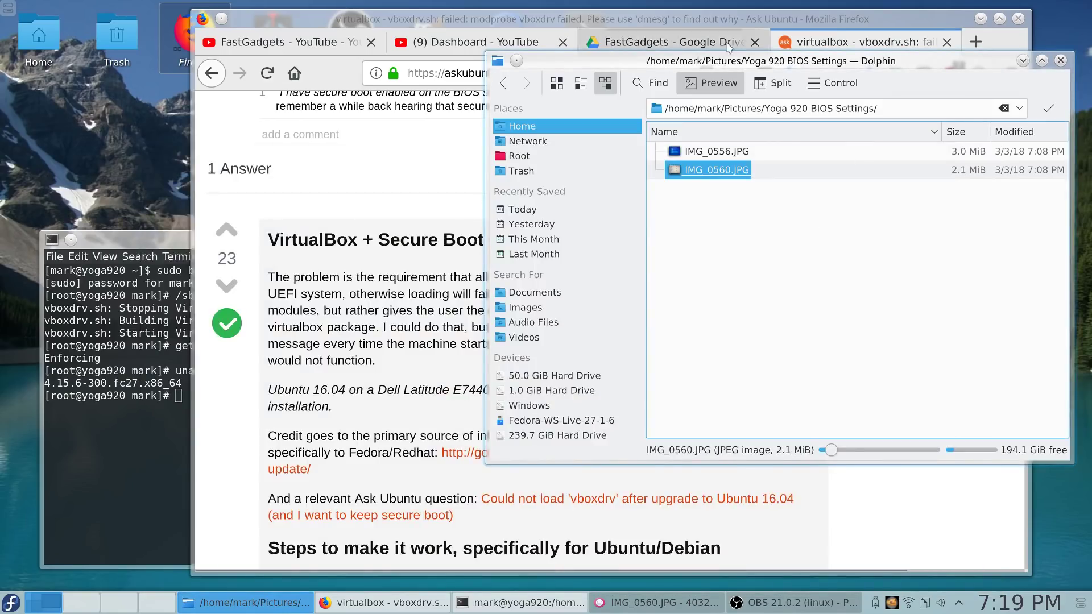
left_click(756, 19)
scroll(607, 337, "up", 10)
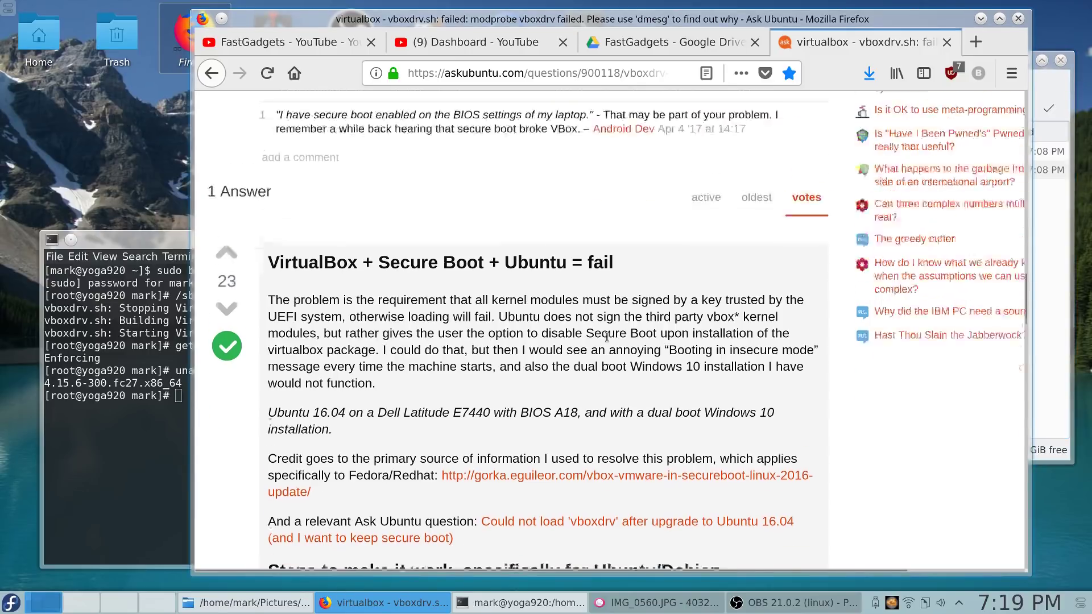
scroll(608, 339, "up", 10)
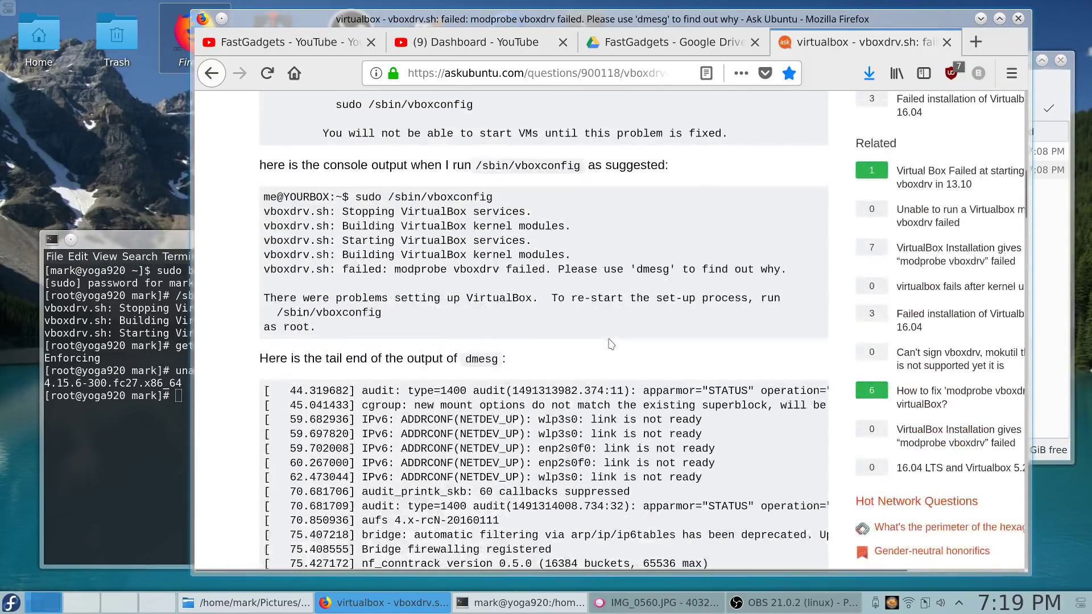
scroll(609, 340, "up", 5)
scroll(610, 343, "down", 5)
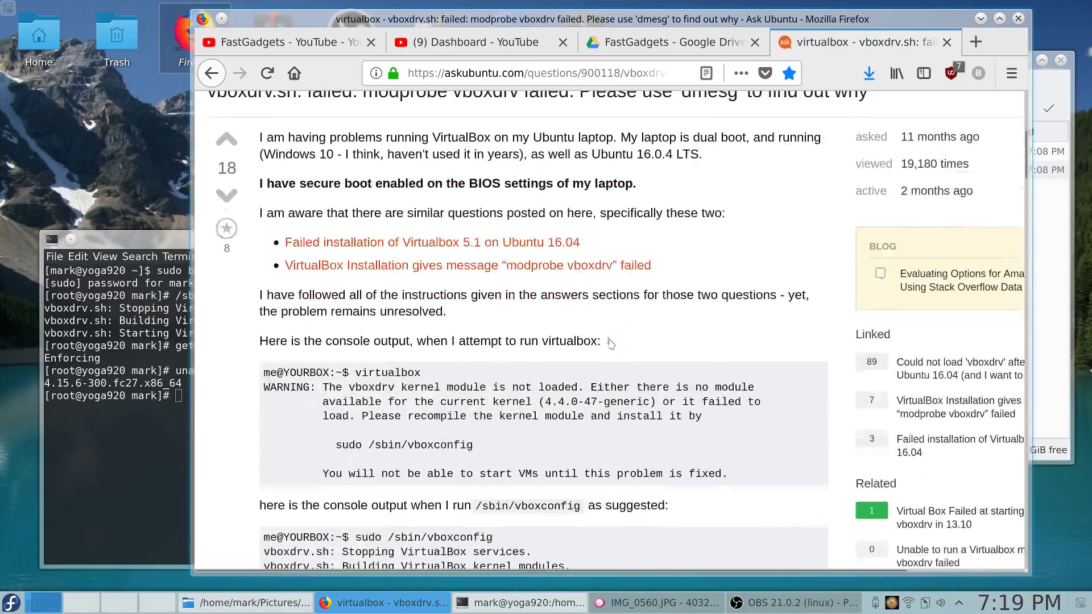
scroll(610, 343, "down", 3)
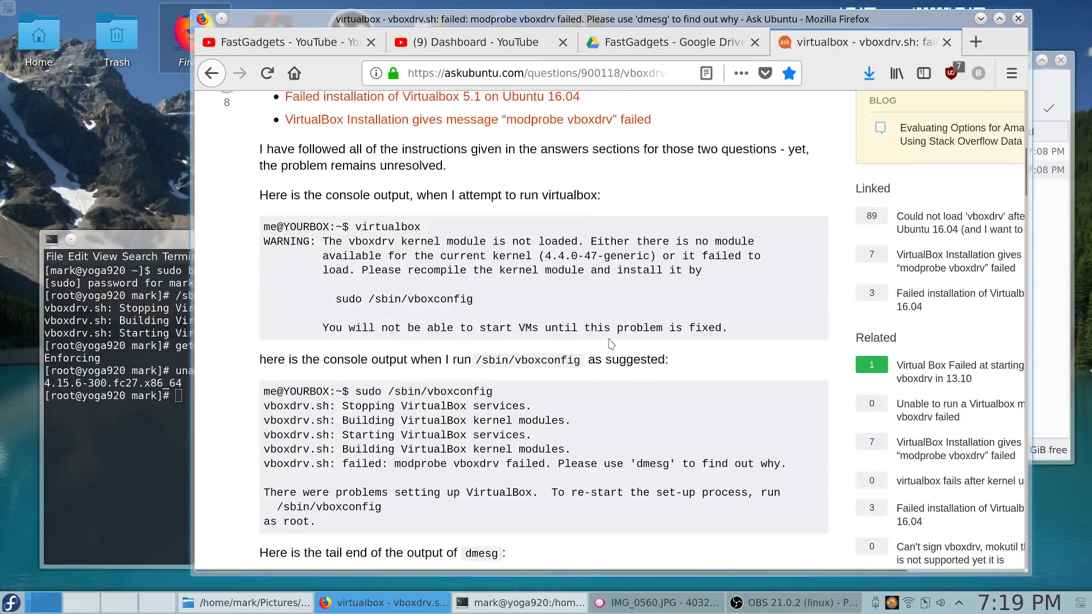
scroll(611, 343, "down", 1)
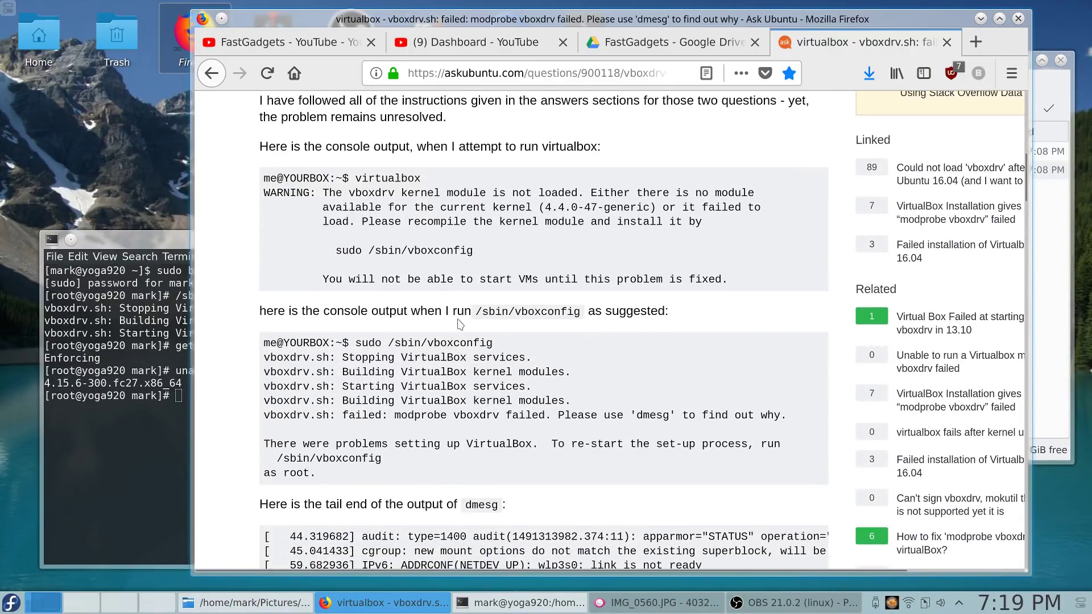
Step: Compare the vboxdrv kernel module warning with the terminal's Starting VirtualBox services line
left_click_drag(323, 192, 735, 280)
left_click(736, 280)
left_click(172, 235)
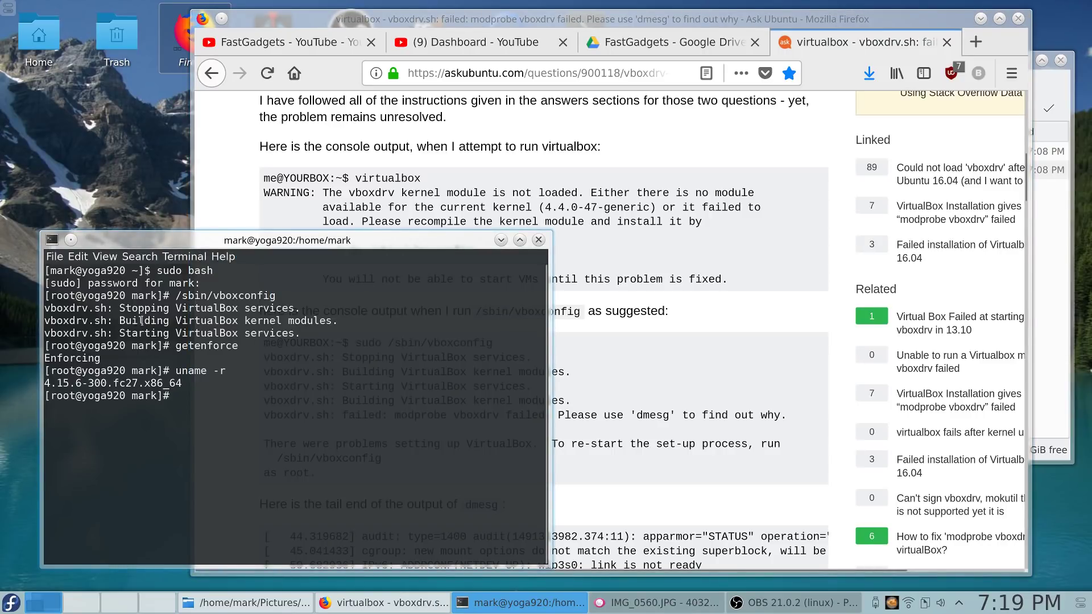
left_click_drag(118, 333, 310, 333)
left_click(310, 334)
Step: Launch VirtualBox Manager from the Application Launcher and move its window higher
left_click(9, 604)
left_click(109, 434)
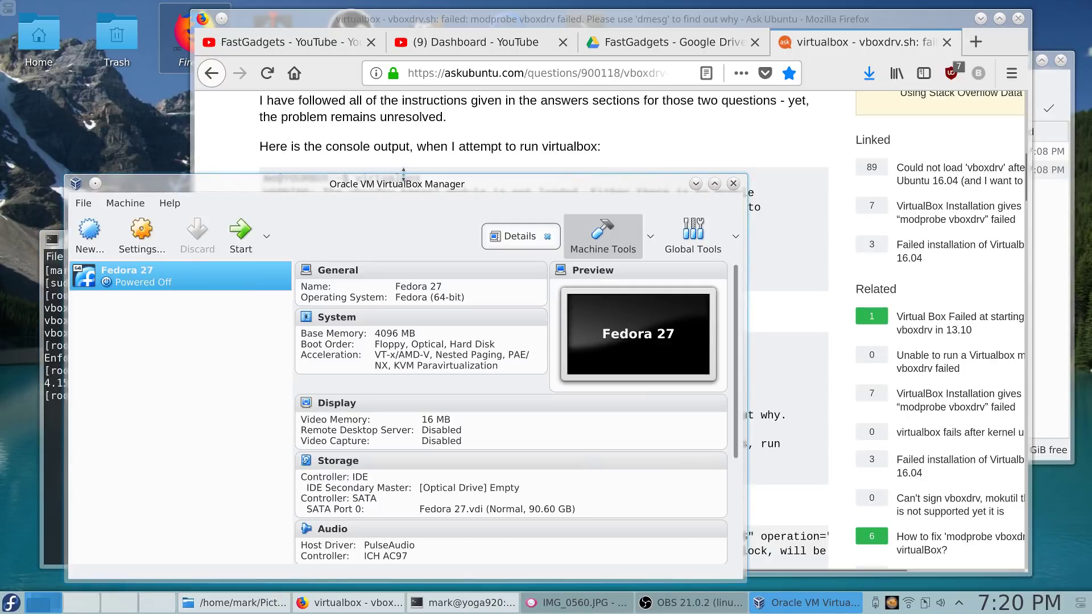
left_click_drag(410, 177, 423, 96)
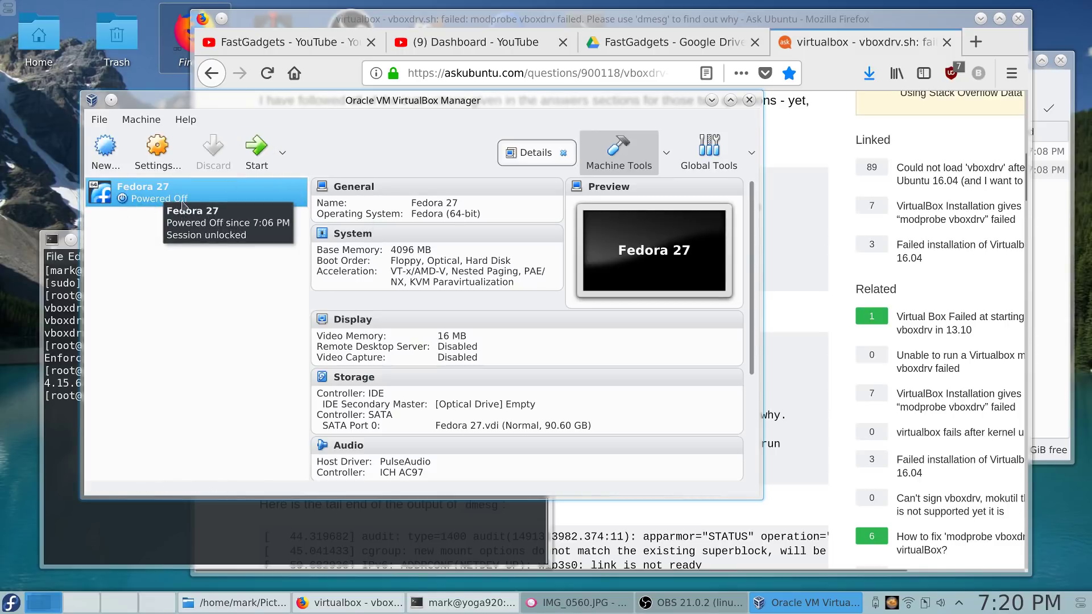
Step: Start Fedora 27, dismiss the auto capture keyboard notice, and reposition the VM window
left_click(256, 149)
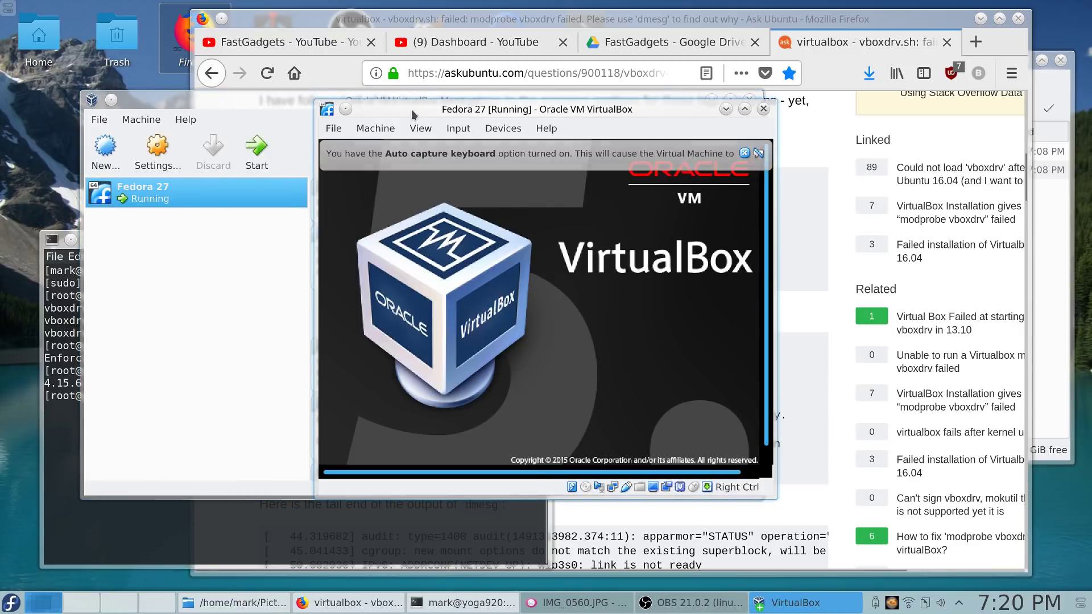
left_click_drag(412, 112, 255, 90)
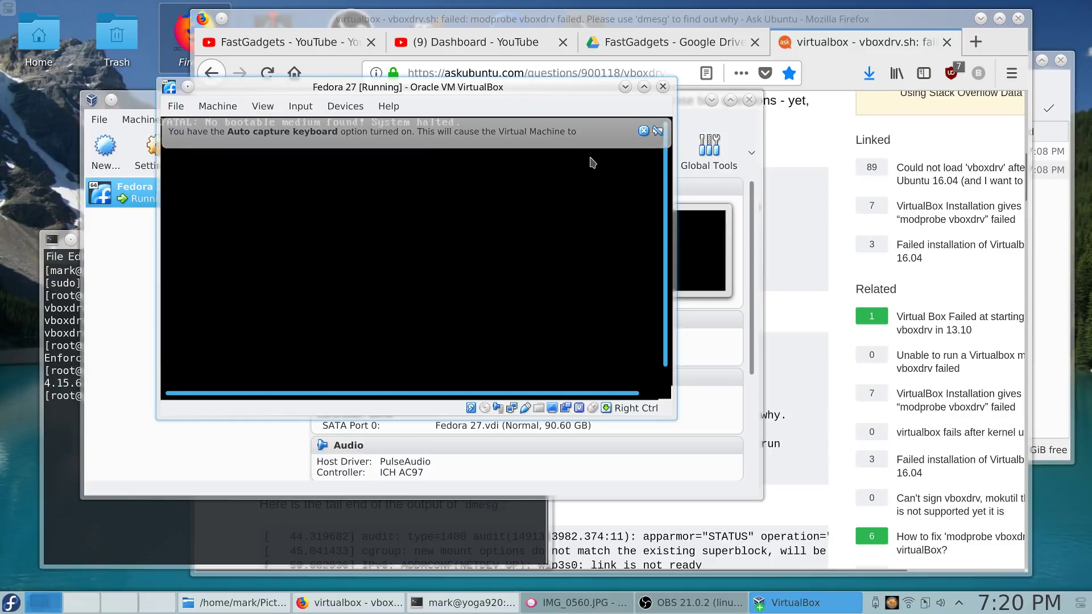
left_click(643, 131)
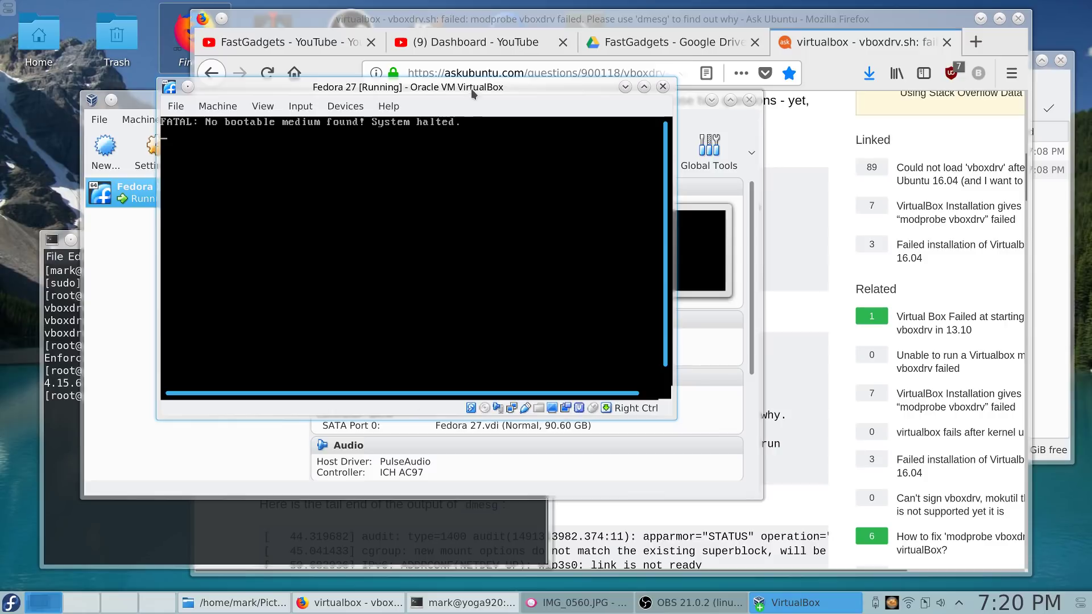
left_click_drag(470, 91, 367, 213)
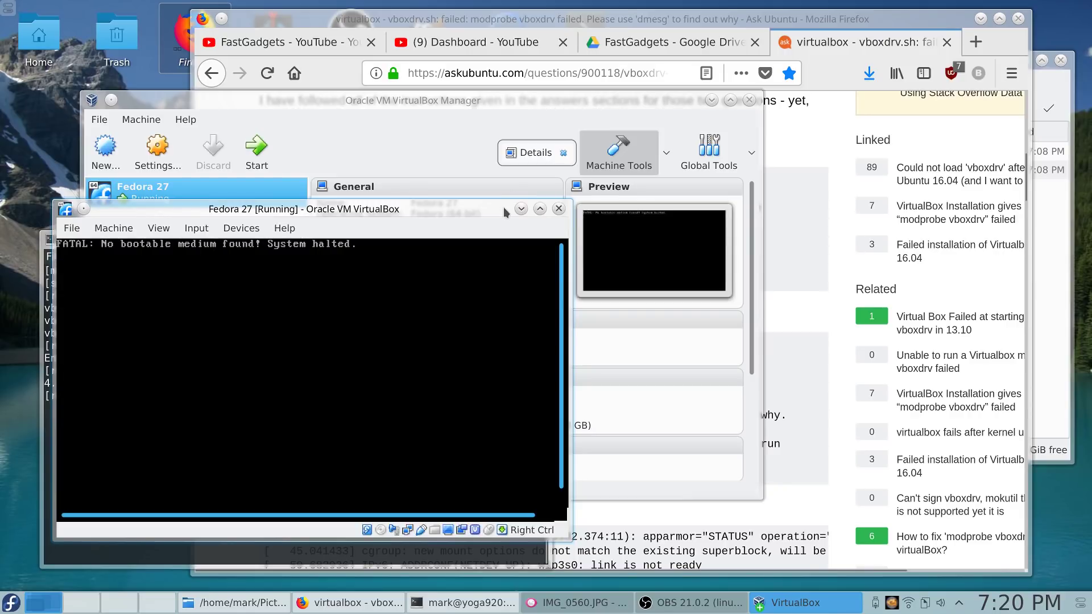
left_click_drag(501, 209, 488, 208)
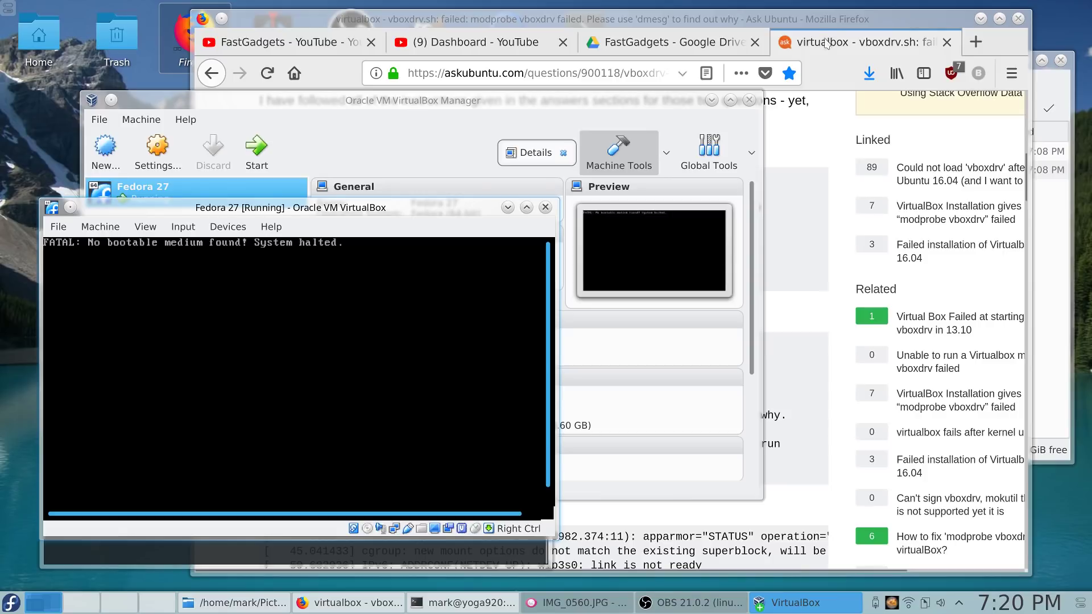
left_click(839, 22)
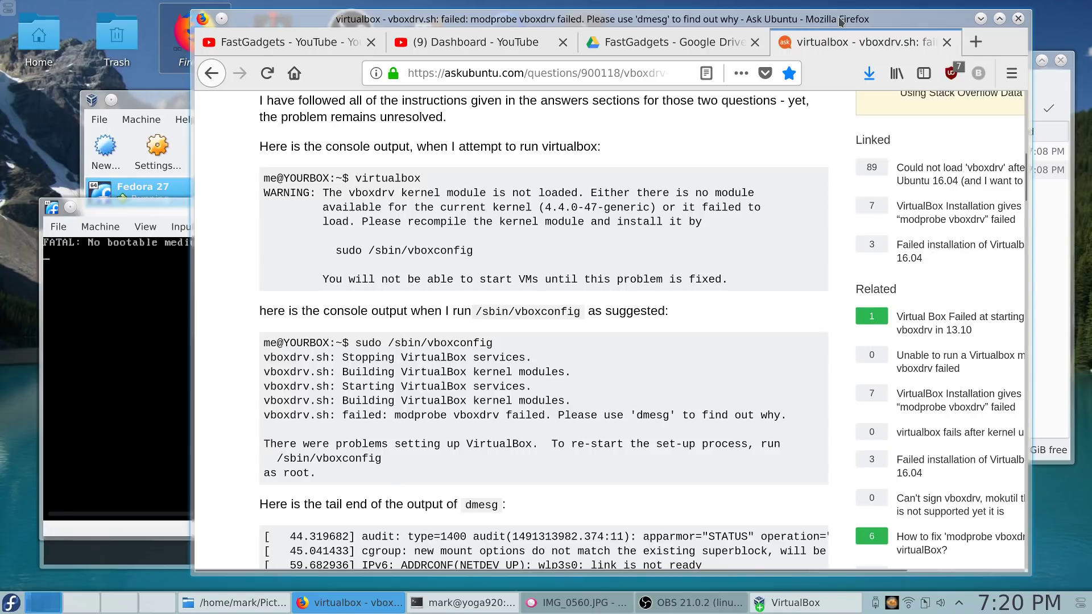
Step: View the Yoga 920 BIOS Settings folder, then return to VirtualBox Manager showing Fedora 27 Running
left_click_drag(839, 21, 744, 25)
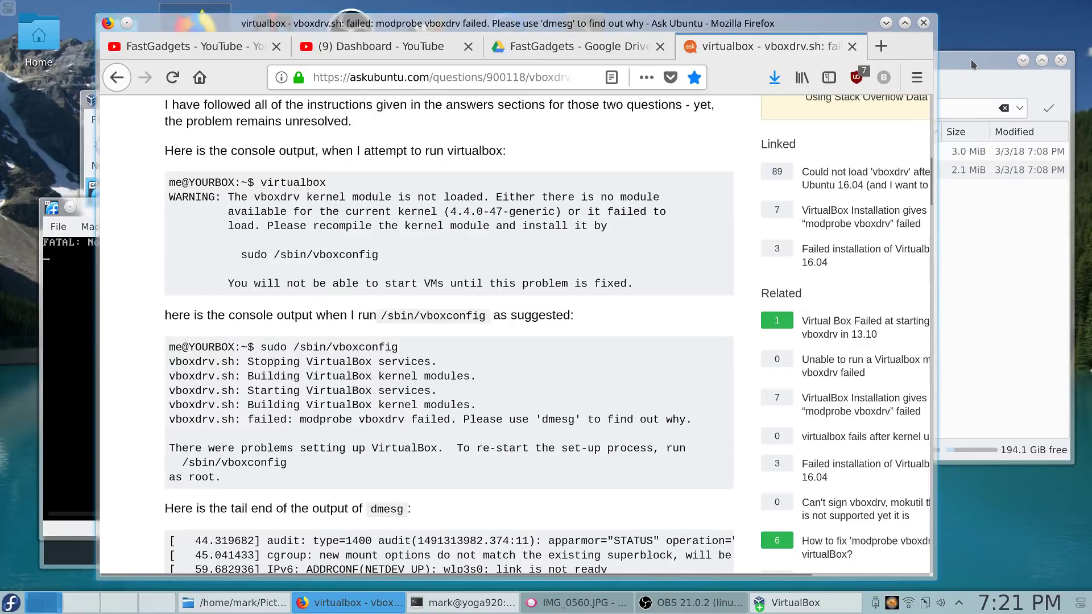
left_click_drag(783, 27, 868, 19)
left_click(1045, 256)
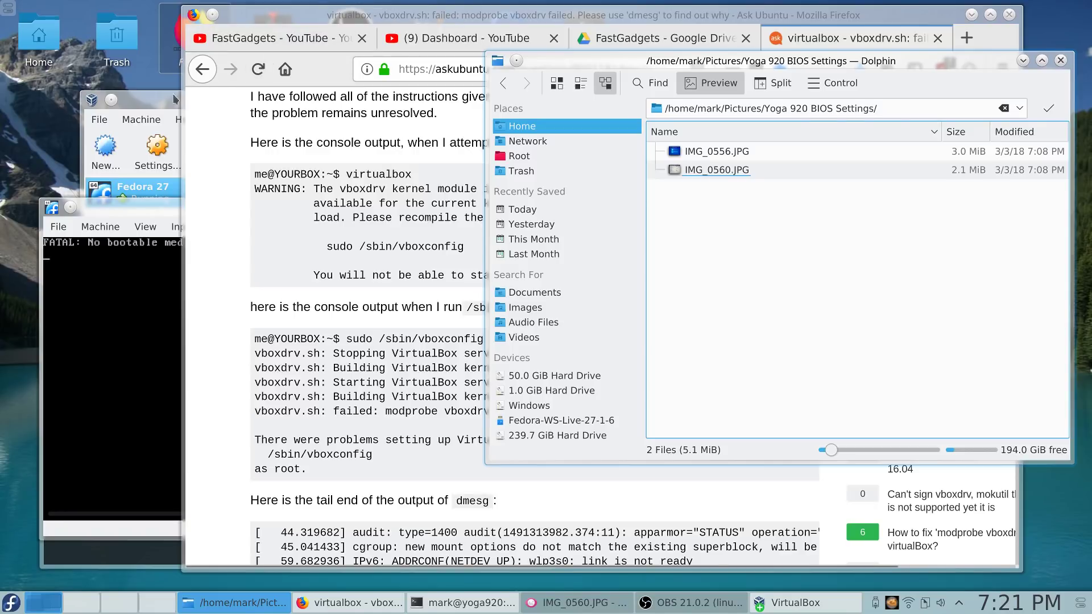
left_click(155, 104)
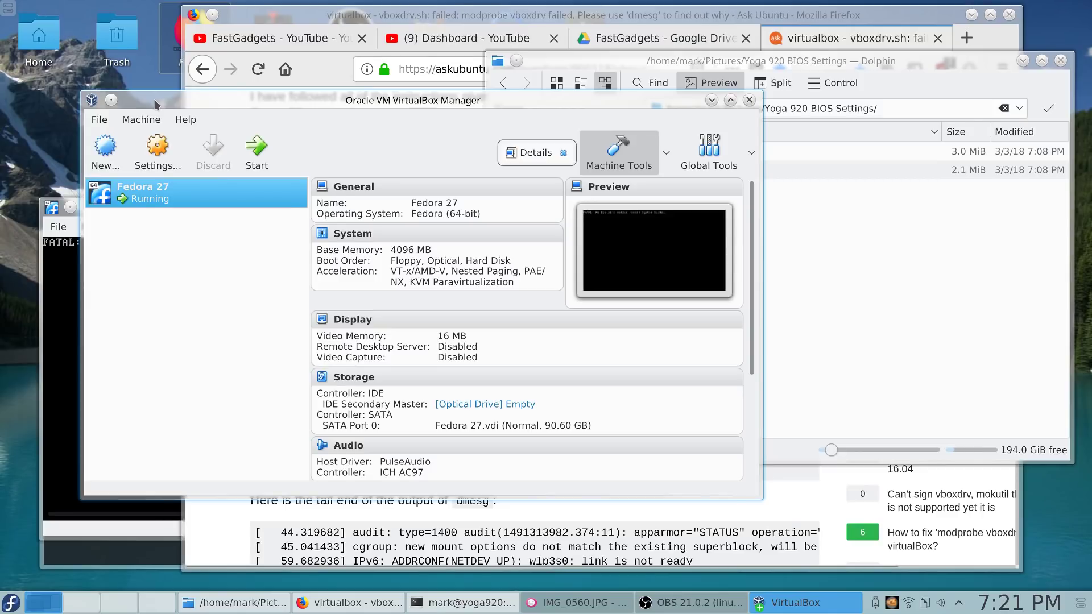
left_click_drag(335, 101, 459, 159)
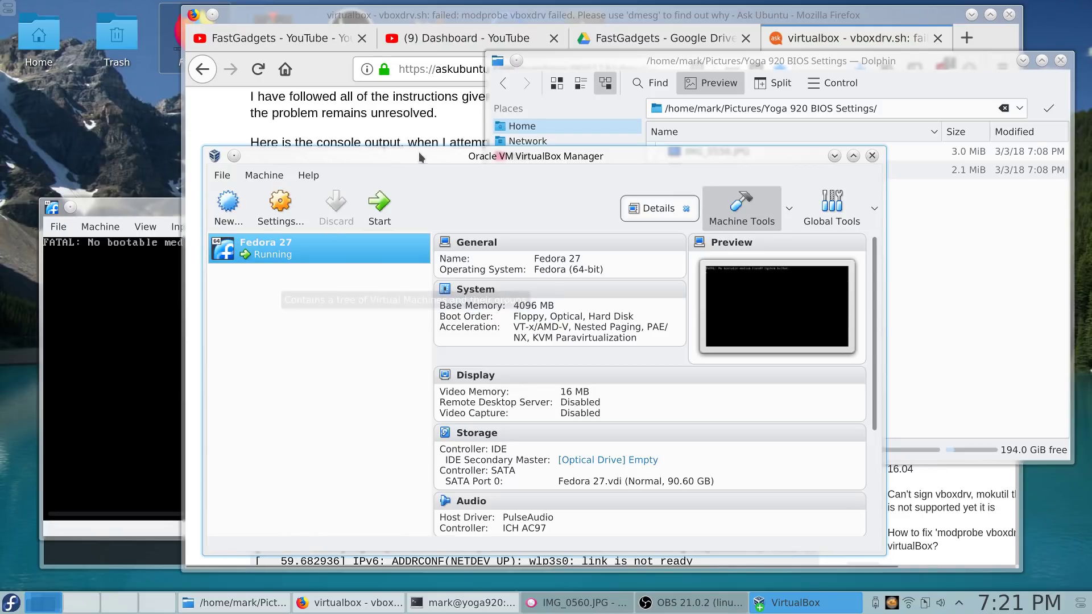
left_click_drag(419, 151, 409, 135)
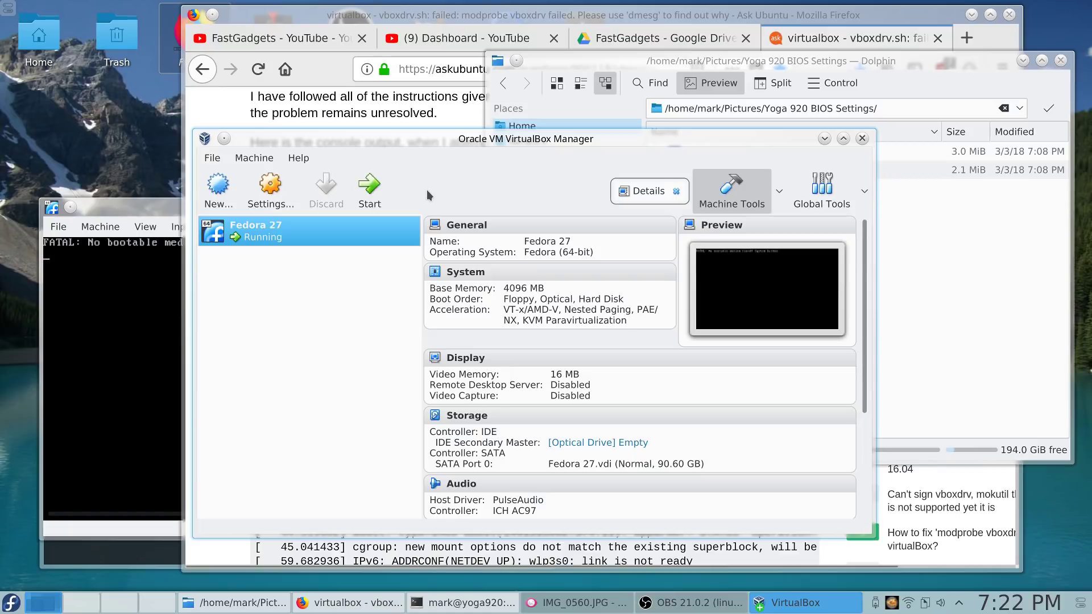
Step: Close the Fedora 27 VM window, choosing Power off the machine
left_click(153, 210)
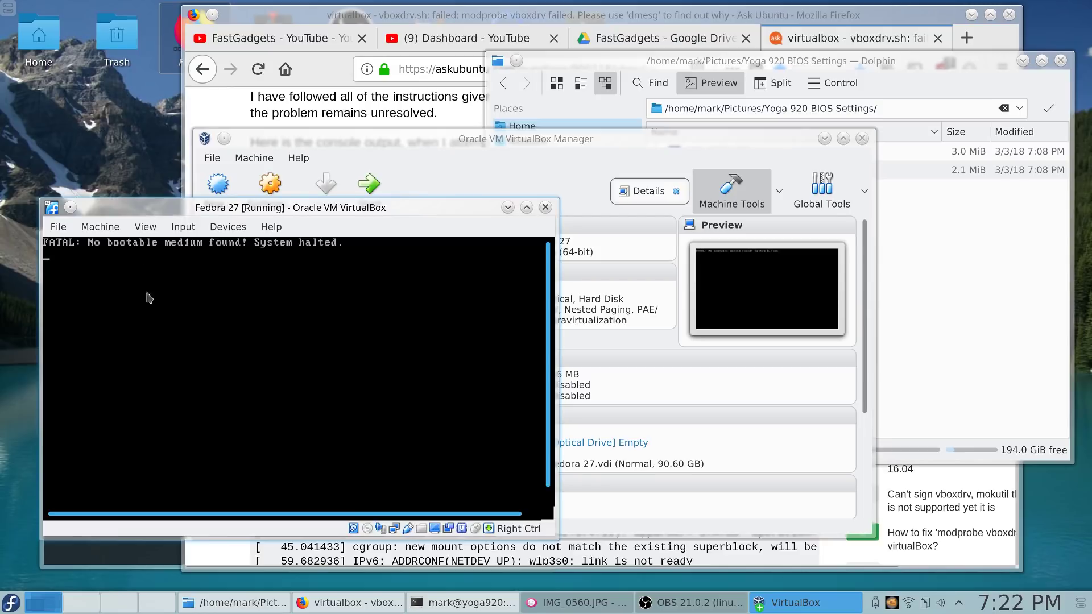
left_click(546, 209)
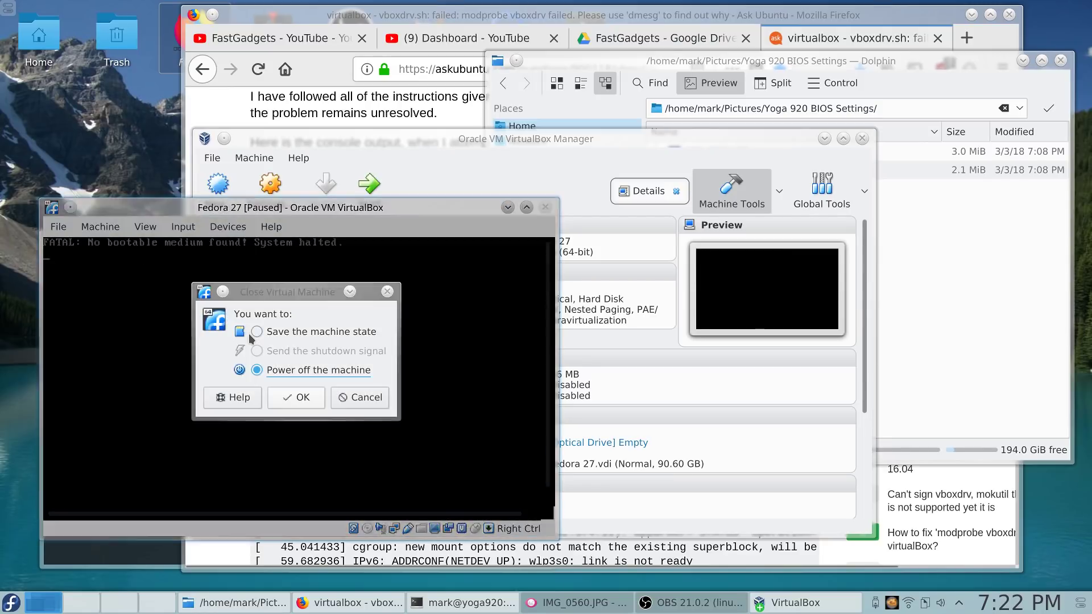
key("Return")
left_click(154, 242)
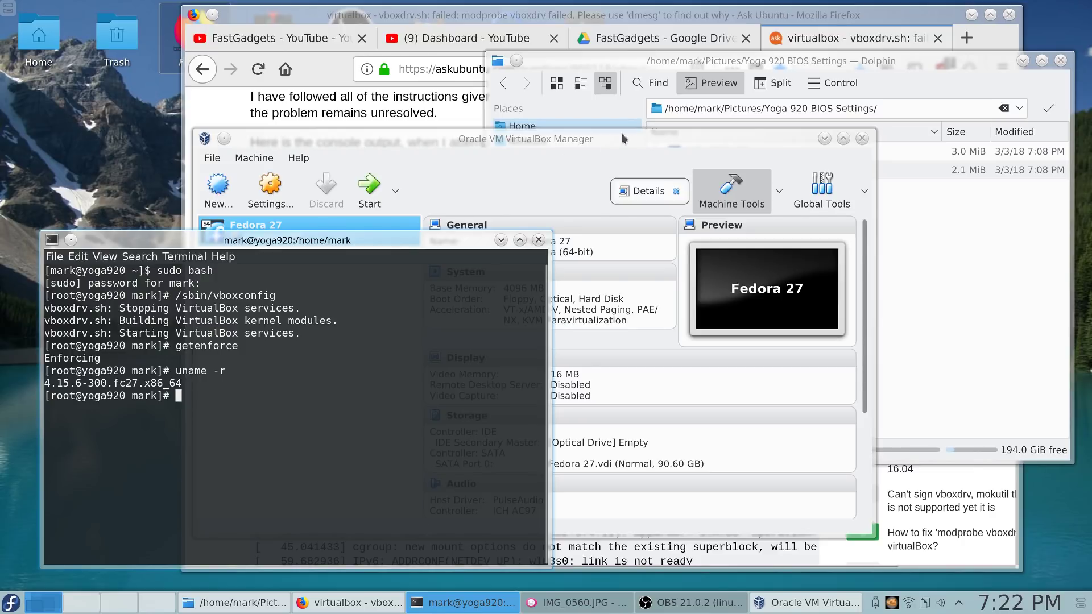
Step: Raise the VirtualBox Manager showing Fedora 27 as Powered Off above the terminal, shifting it to the upper right
left_click_drag(610, 142, 657, 152)
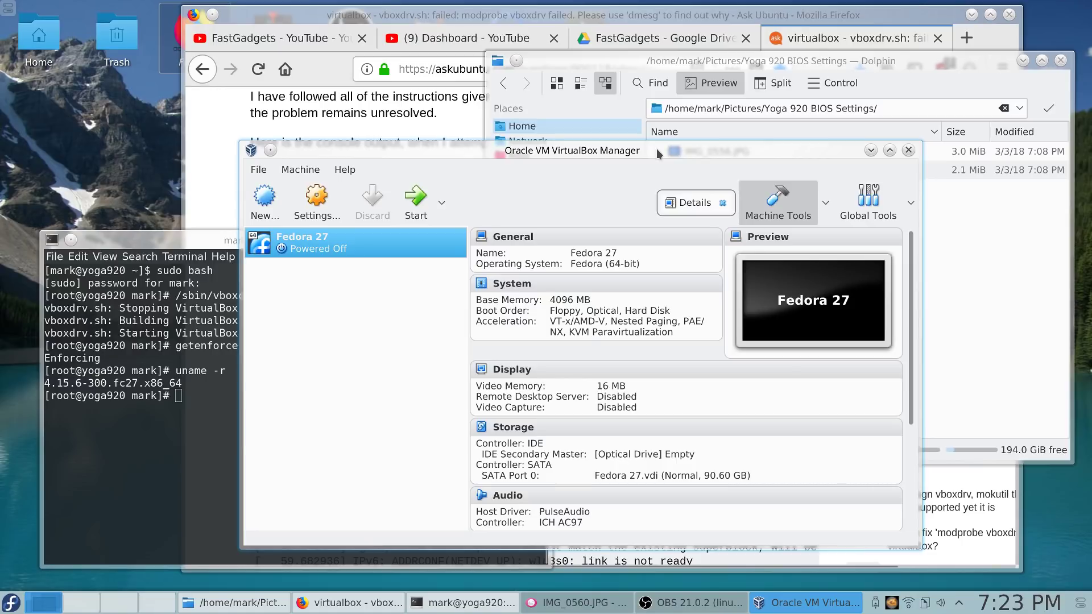
left_click_drag(657, 149, 697, 156)
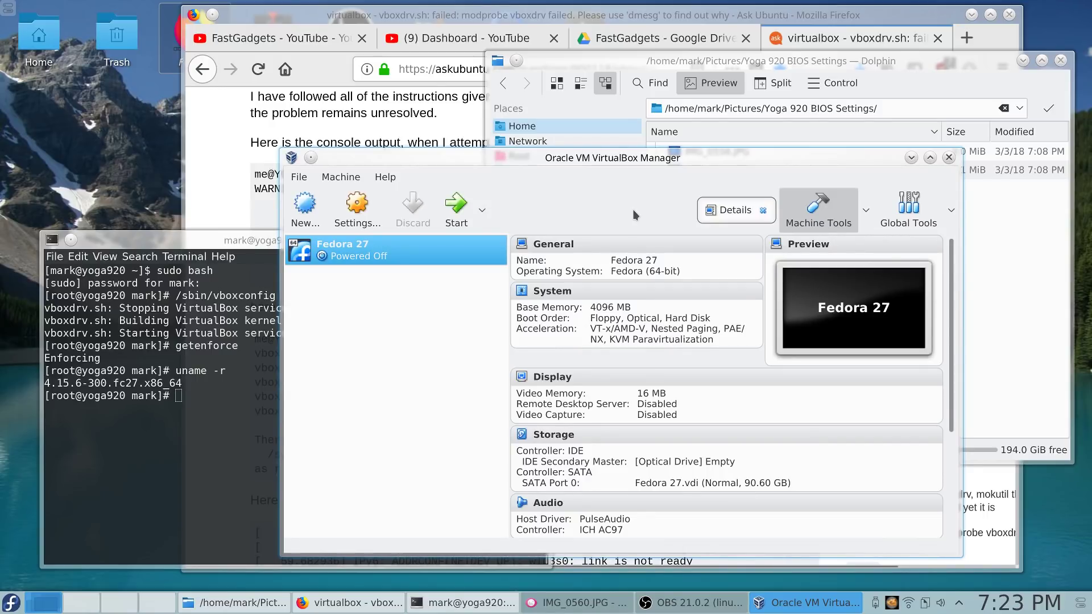
left_click_drag(649, 150, 761, 35)
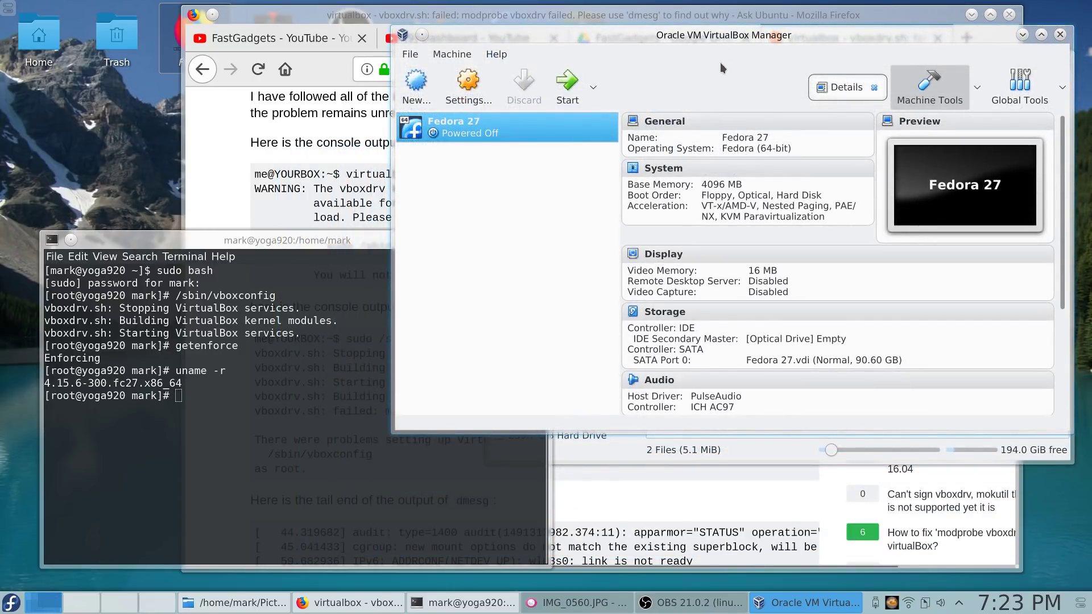